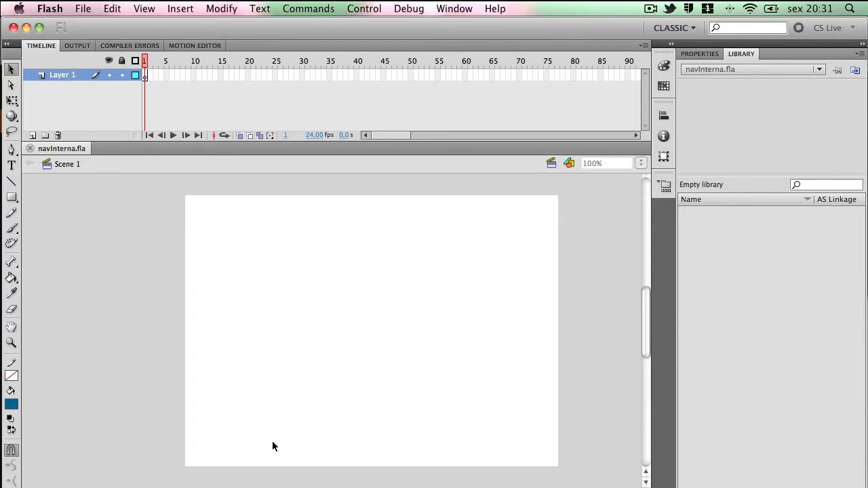
- Rename the timeline's only layer as "botoes"
double_click(65, 78)
type("botoes")
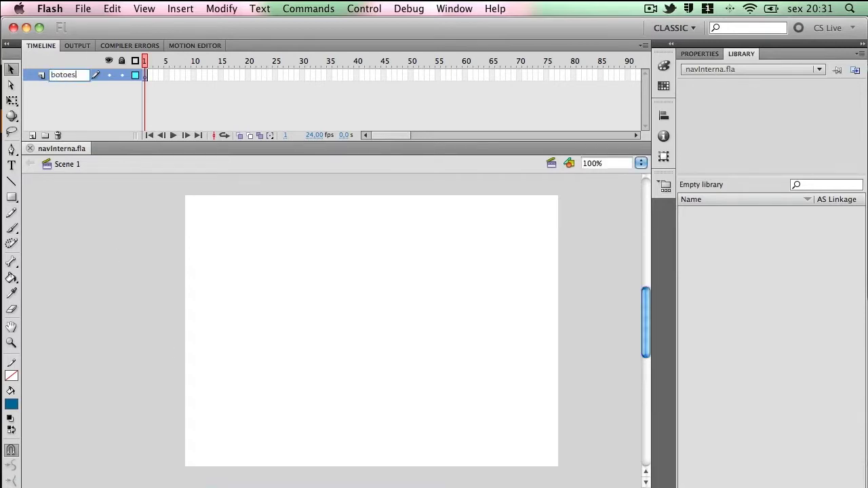
key("Return")
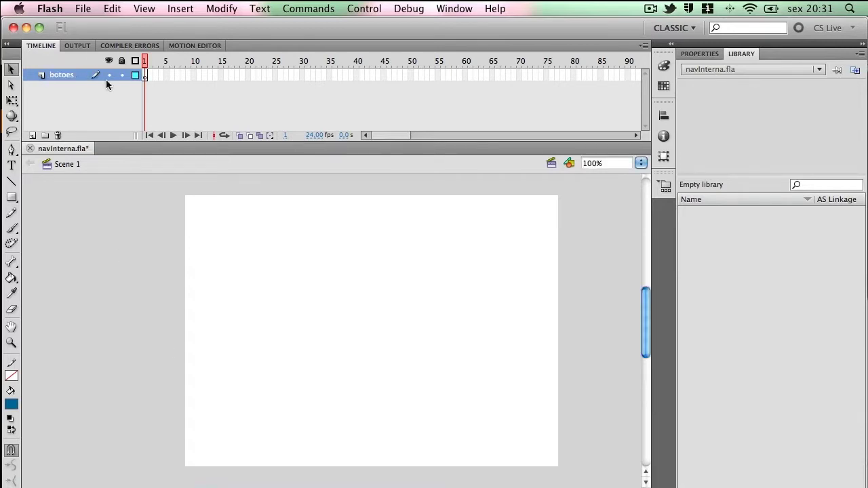
- Add the text "Anima 1" near the stage's lower-left corner, at about X 45, Y 334
left_click(12, 197)
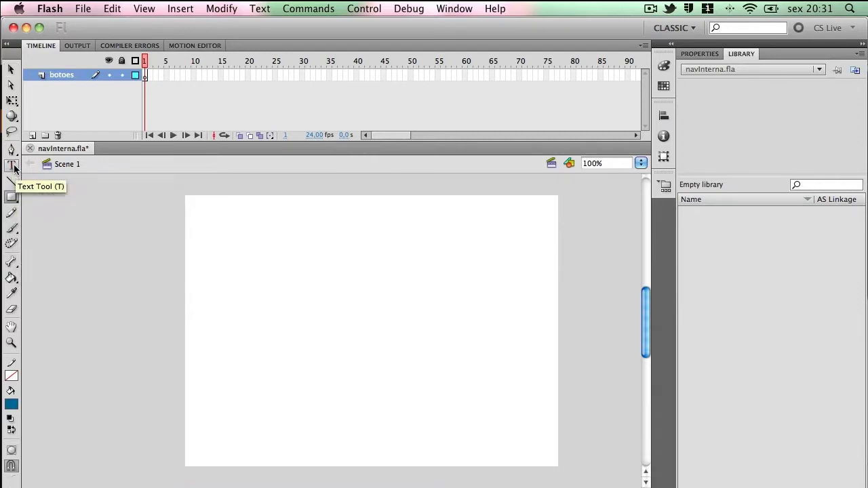
left_click(12, 165)
left_click(217, 434)
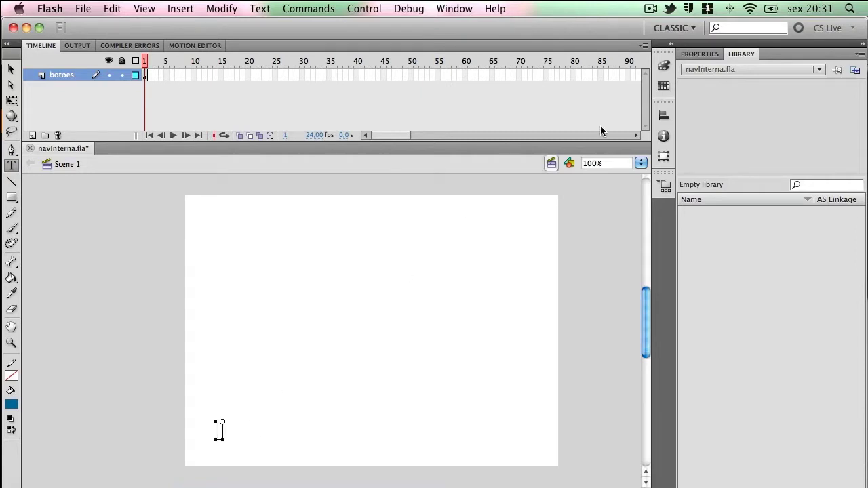
type("Anima 1")
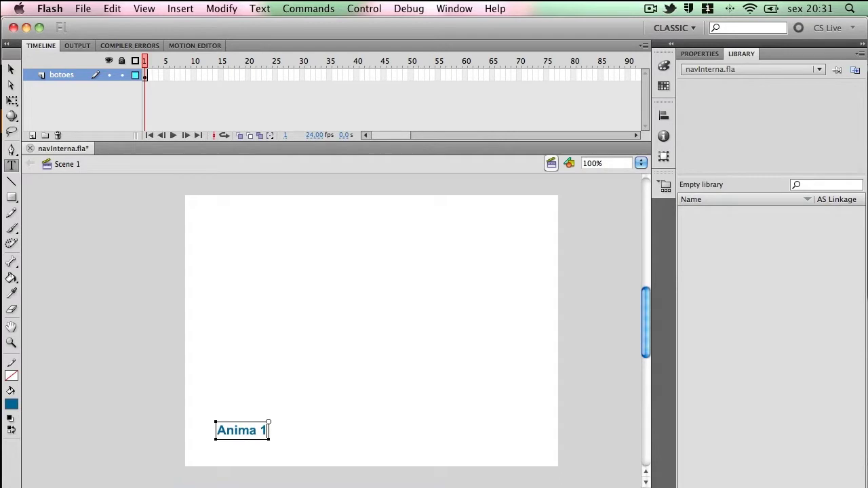
left_click(11, 69)
left_click(699, 54)
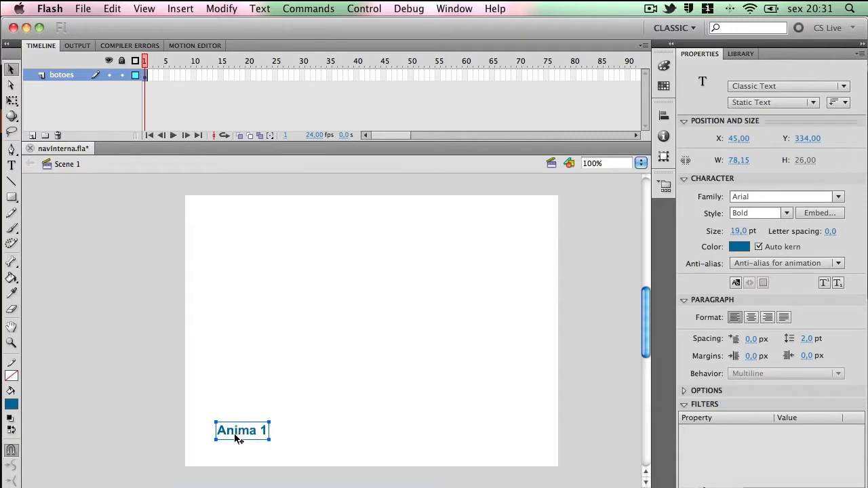
- Duplicate the "Anima 1" text to its right at about X 164, Y 334, and change the copy to read "Anima 2"
left_click_drag(236, 435, 316, 435)
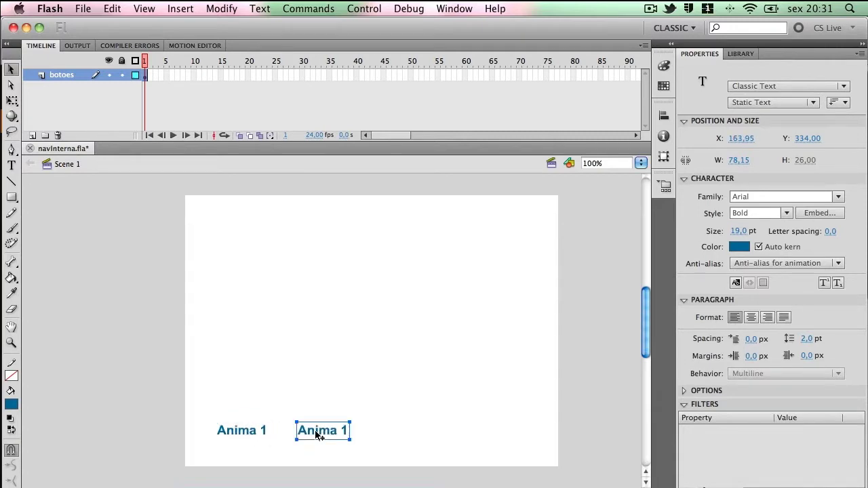
key("t")
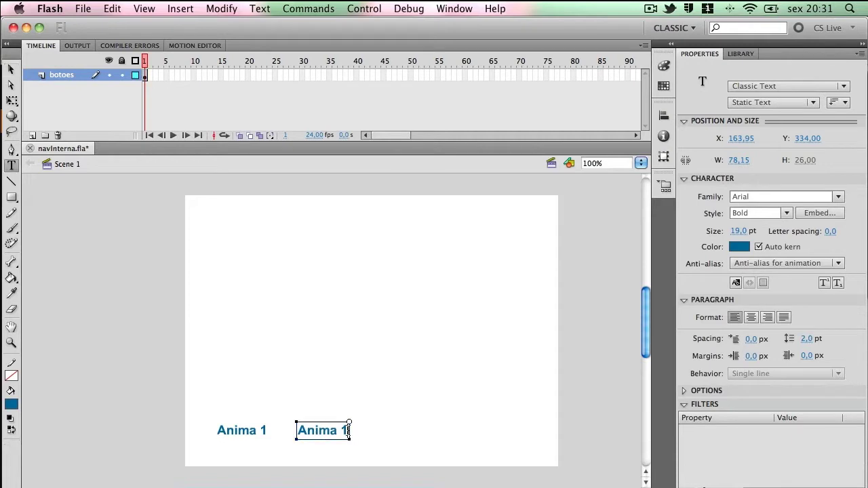
key("BackSpace")
type("2")
left_click(13, 70)
- Duplicate the "Anima 2" text to its right at about X 286, Y 334, and change the copy to read "Anima 3"
left_click_drag(324, 432, 401, 434)
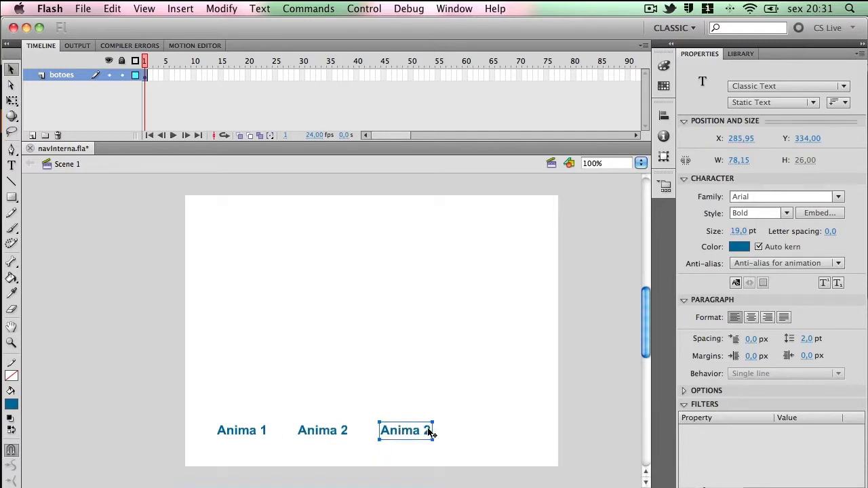
key("t")
key("BackSpace")
type("3")
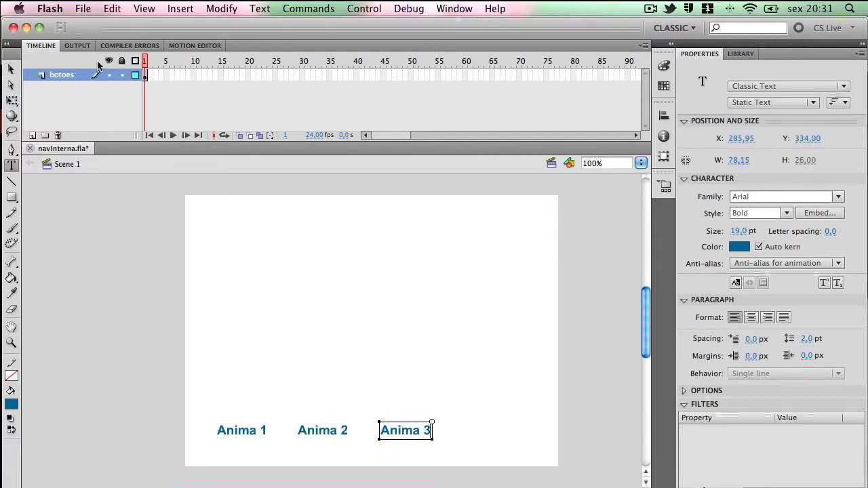
left_click(10, 68)
- Move all three text labels together toward the bottom centre of the stage, to about X 132, Y 349
left_click_drag(312, 434, 461, 452)
left_click_drag(332, 434, 389, 444)
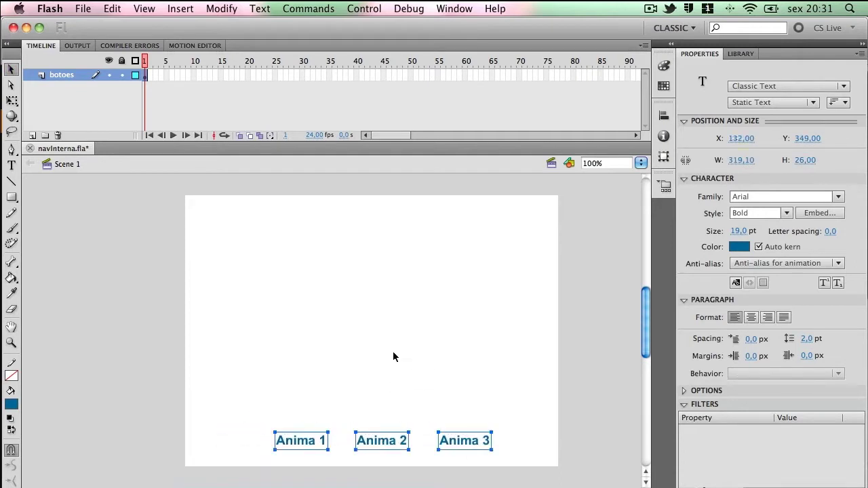
left_click(392, 356)
left_click(59, 75)
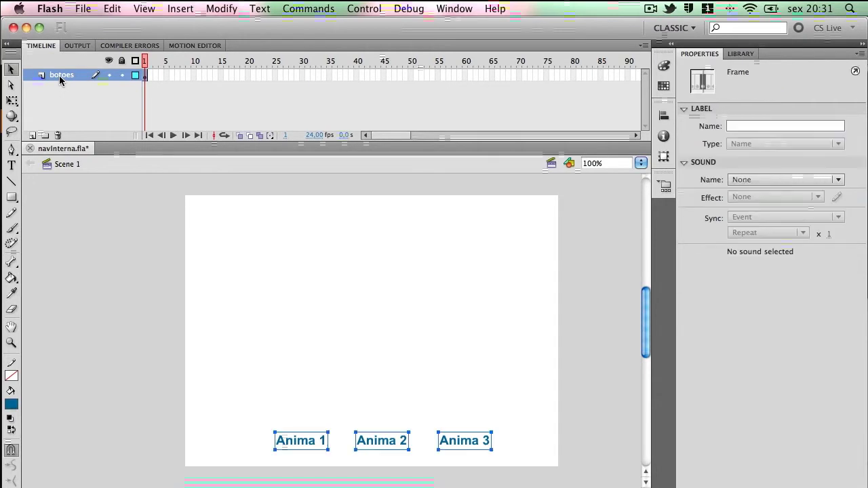
left_click(456, 351)
- Convert the "Anima 1" text to a symbol named btn1 of type Button, with the advanced options collapsed
left_click(309, 444)
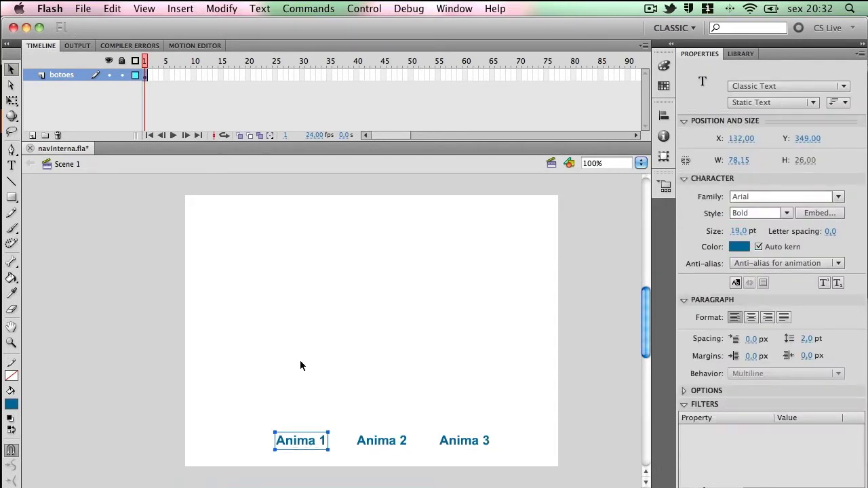
left_click(223, 8)
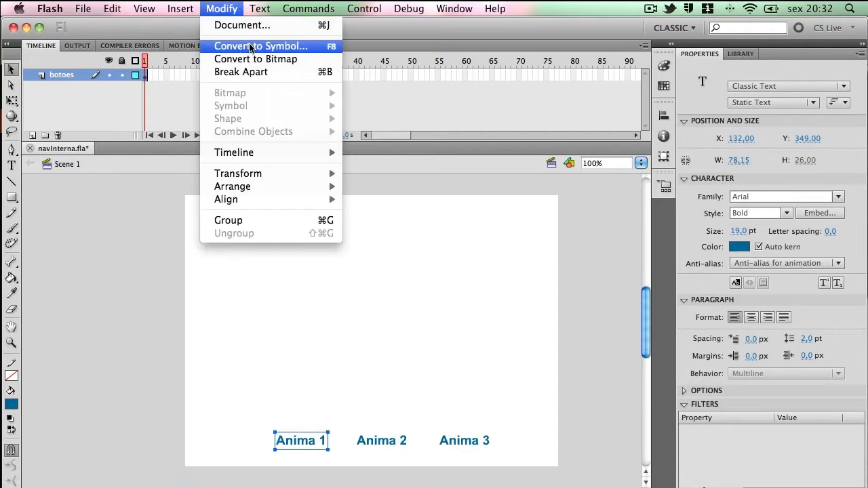
left_click(292, 47)
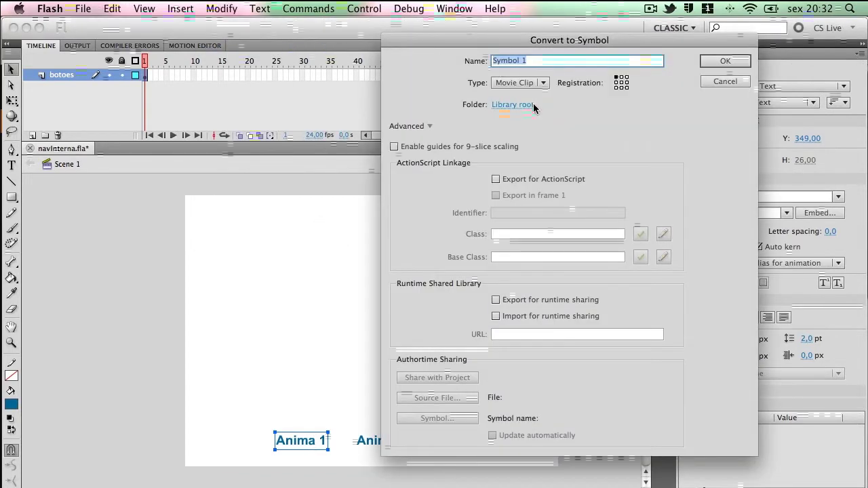
left_click(428, 126)
left_click(467, 61)
triple_click(467, 61)
type("btn1")
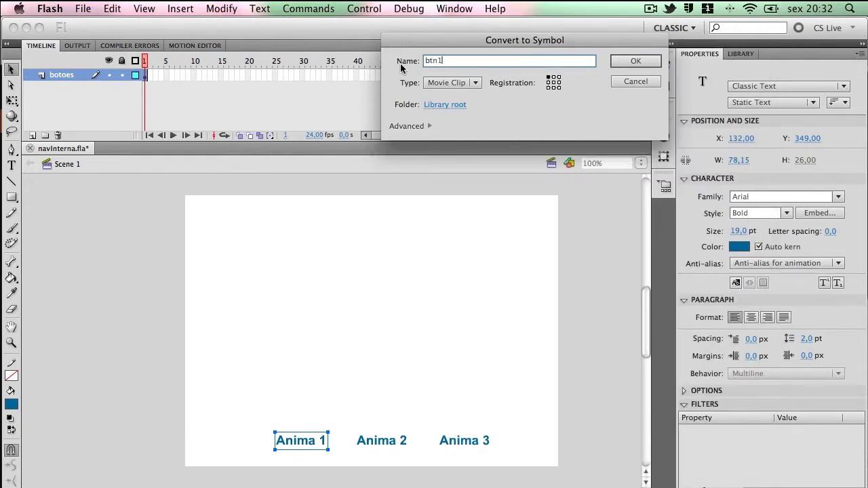
left_click(472, 82)
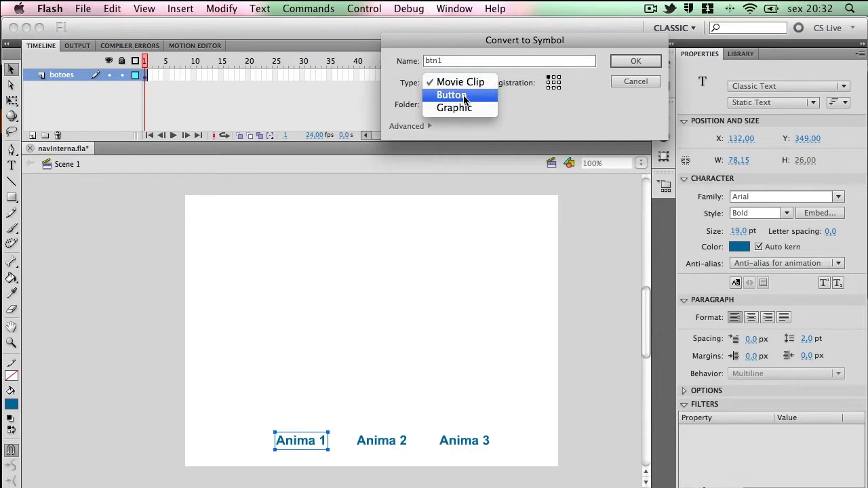
left_click(464, 96)
left_click(652, 60)
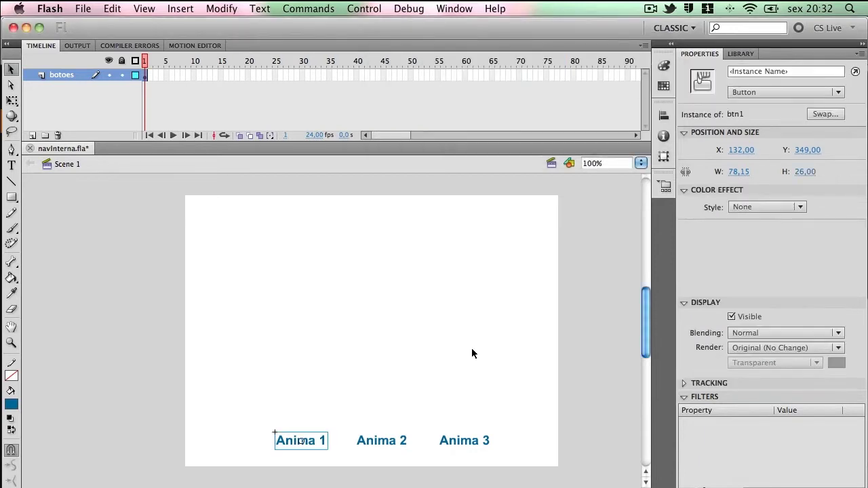
- Convert the "Anima 2" text to a Button symbol named btn2
left_click(383, 441)
left_click(222, 9)
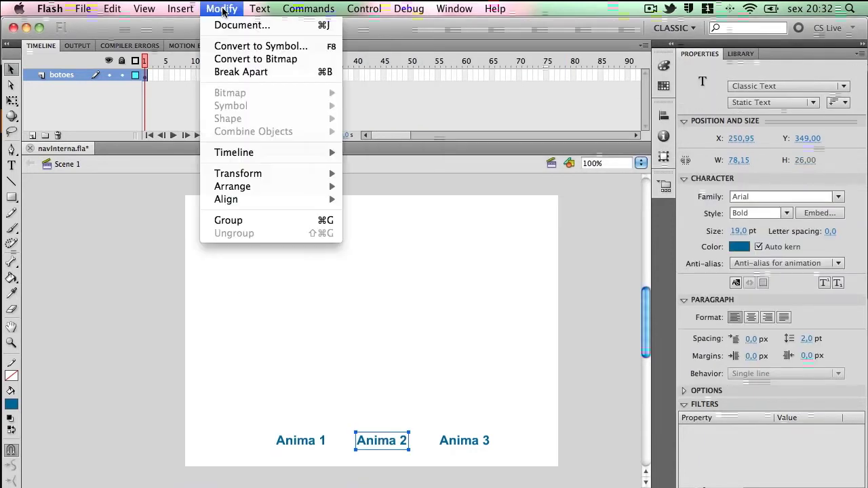
left_click(256, 46)
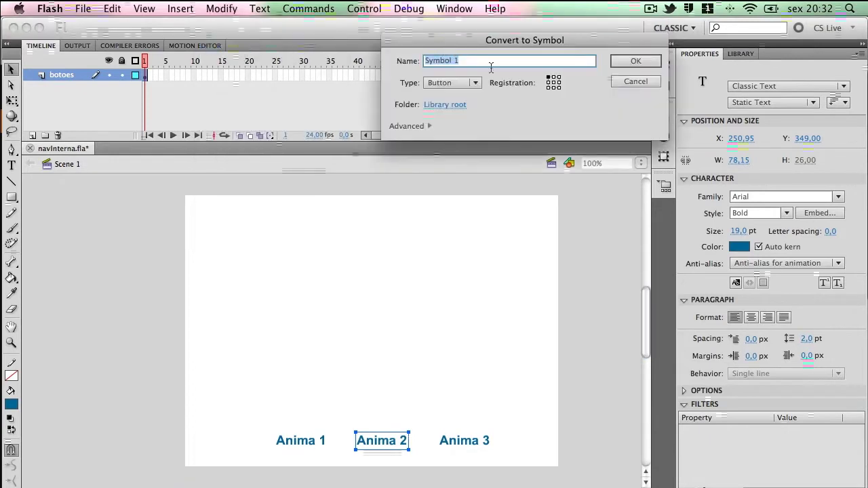
type("btn2")
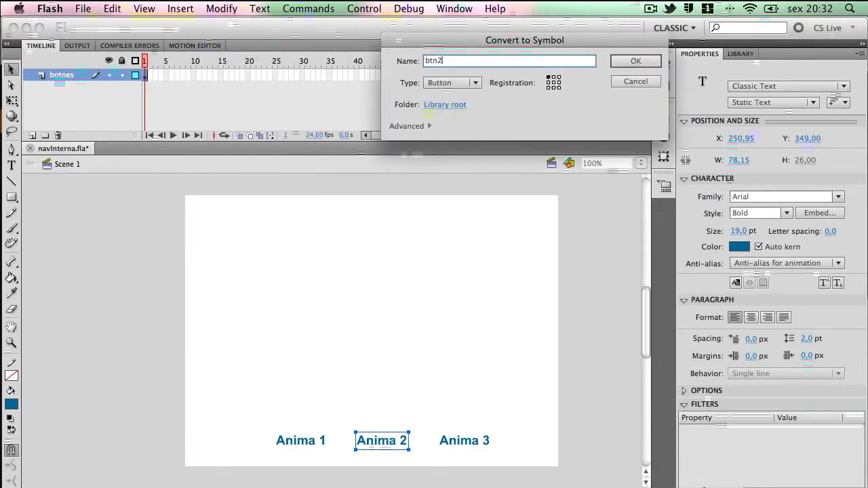
left_click(635, 60)
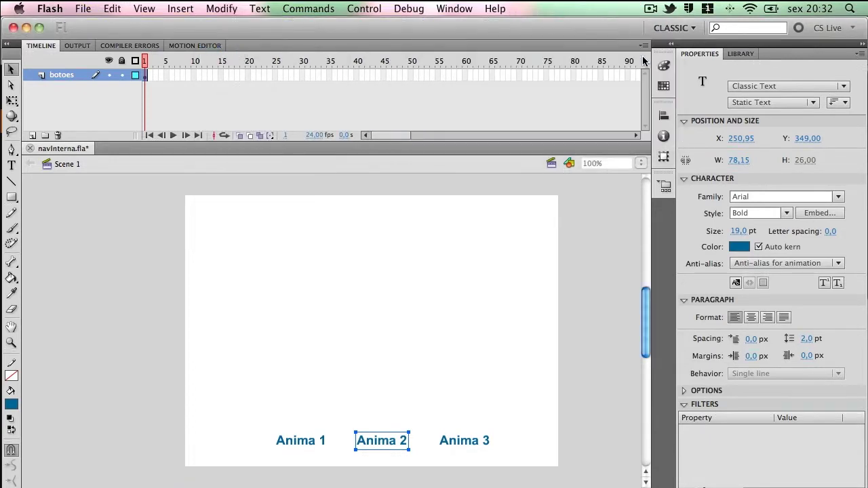
- Convert the "Anima 3" text to a Button symbol named btn3
left_click(456, 445)
left_click(222, 8)
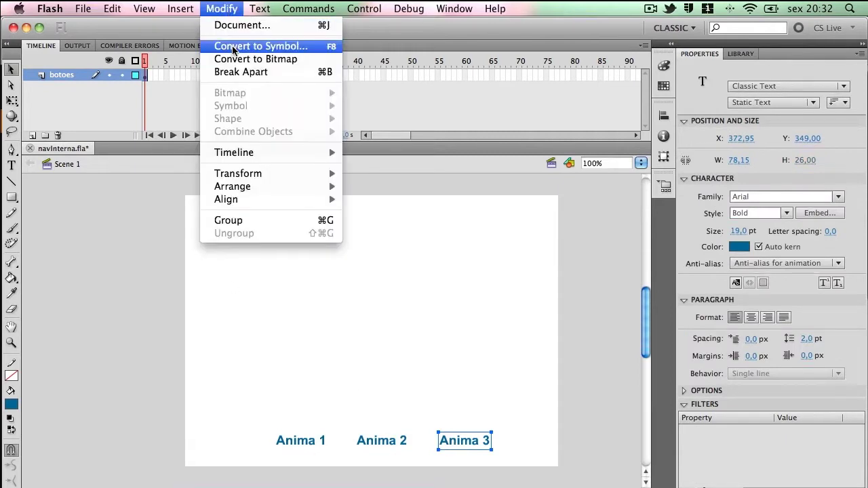
left_click(261, 46)
type("btn3")
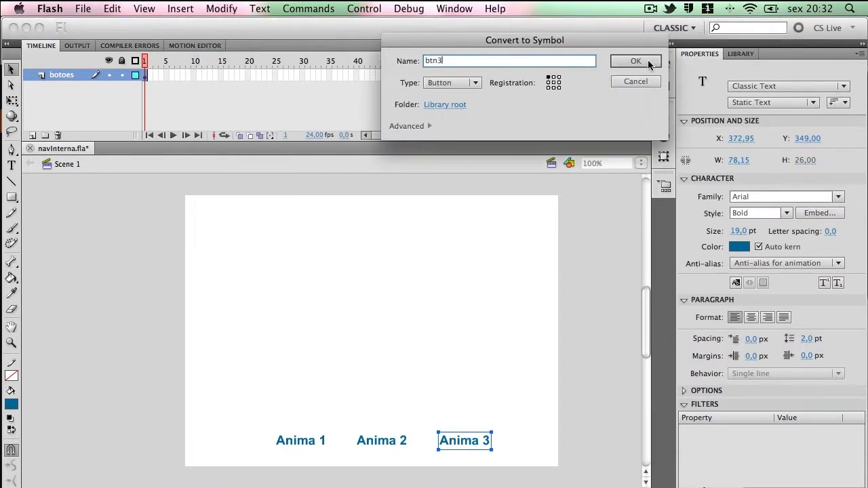
key("Return")
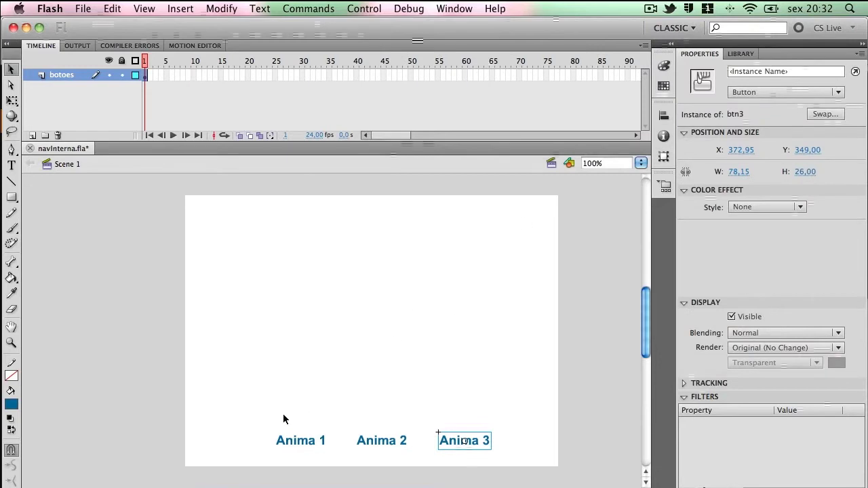
- Inspect each of the three labels on the stage to check its symbol type and source symbol
left_click(298, 441)
left_click(384, 445)
left_click(449, 442)
left_click(320, 449)
left_click(381, 444)
left_click(469, 443)
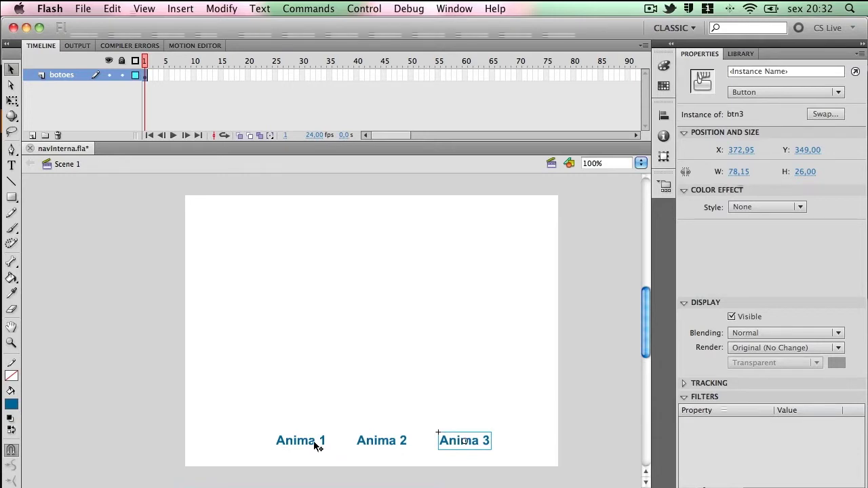
left_click(315, 445)
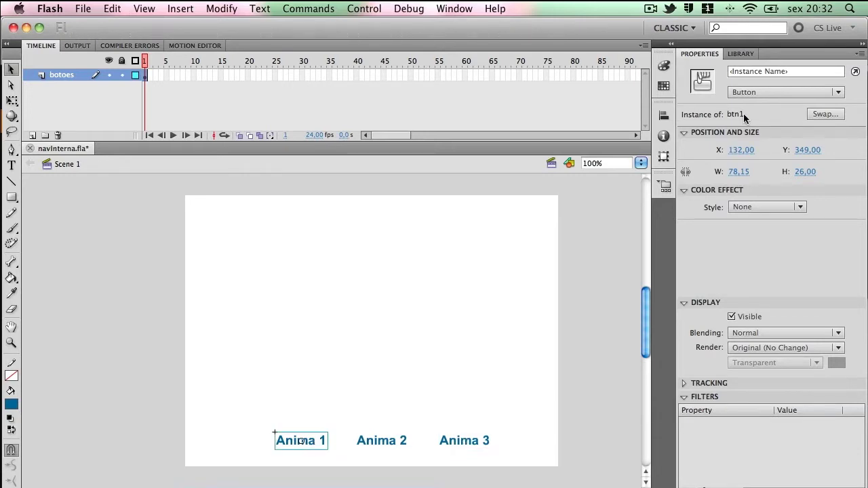
left_click(337, 428)
- Give the "Anima 1" button the instance name btn1
left_click(314, 443)
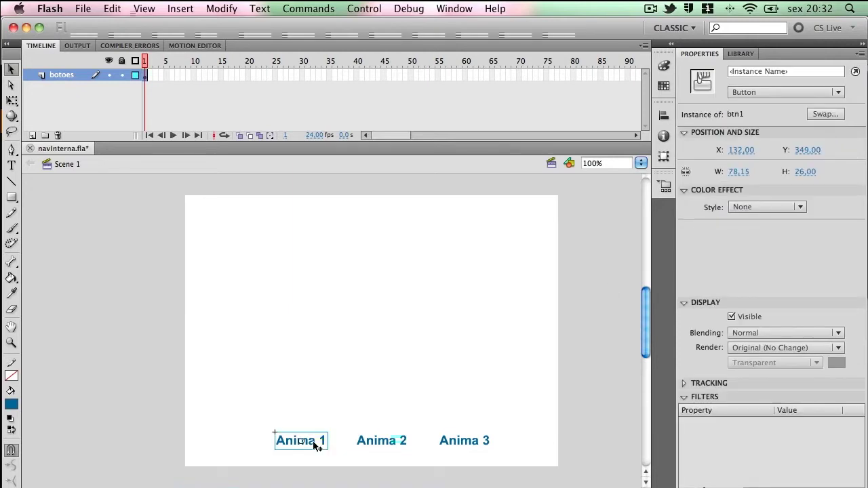
left_click(737, 73)
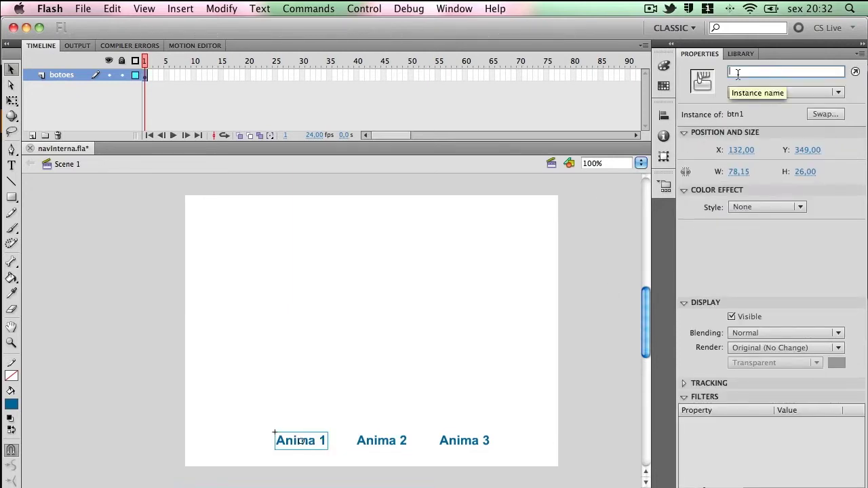
type("btn1")
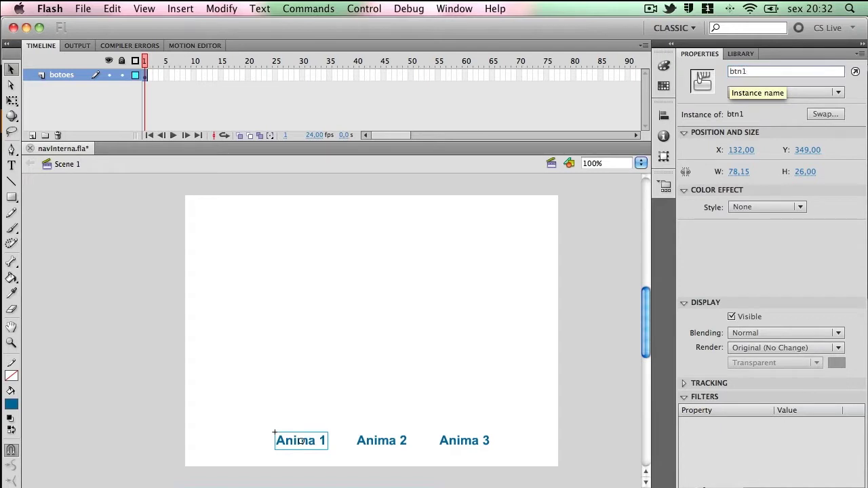
key("Return")
- Give the "Anima 2" button the instance name btn2
left_click(388, 441)
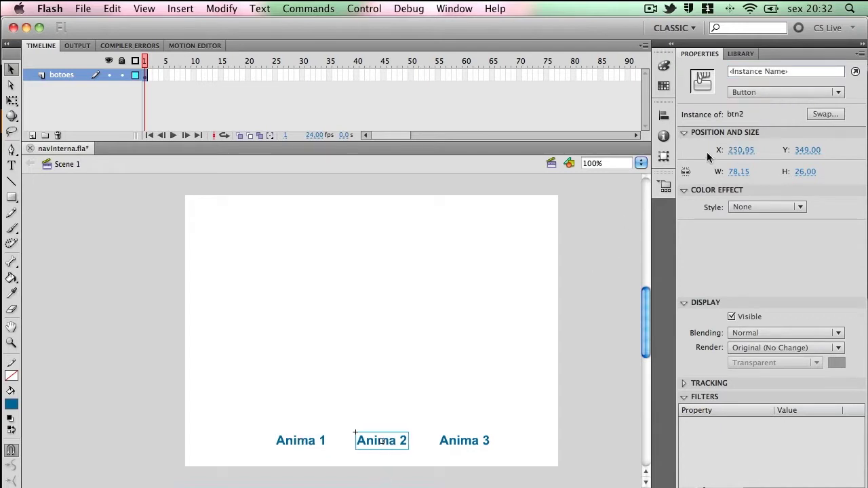
left_click(742, 74)
type("btn2")
key("Return")
- Give the "Anima 3" button the instance name btn3
left_click(484, 441)
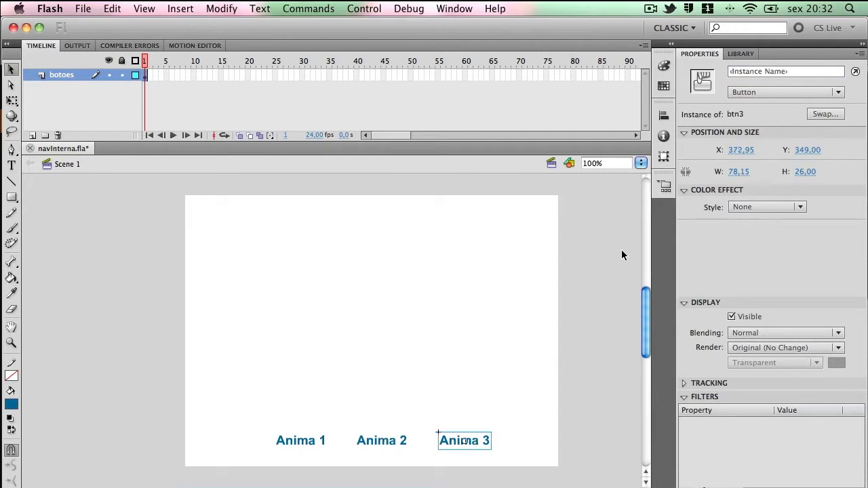
left_click(740, 73)
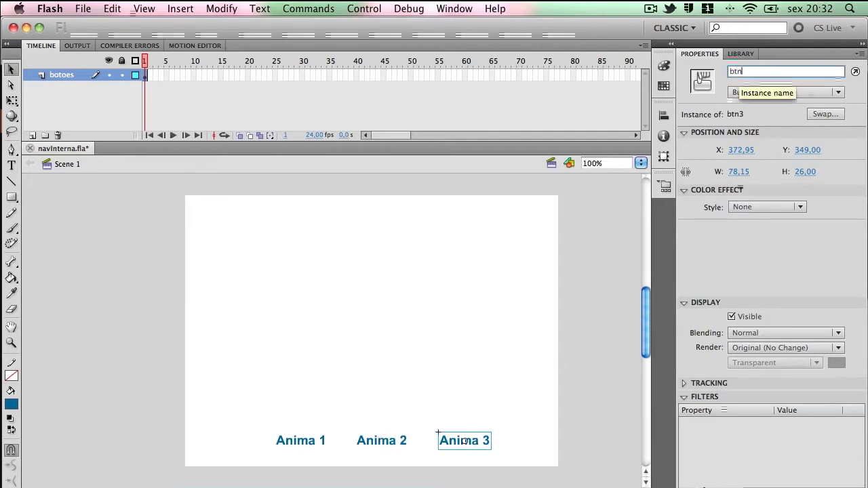
key("Return")
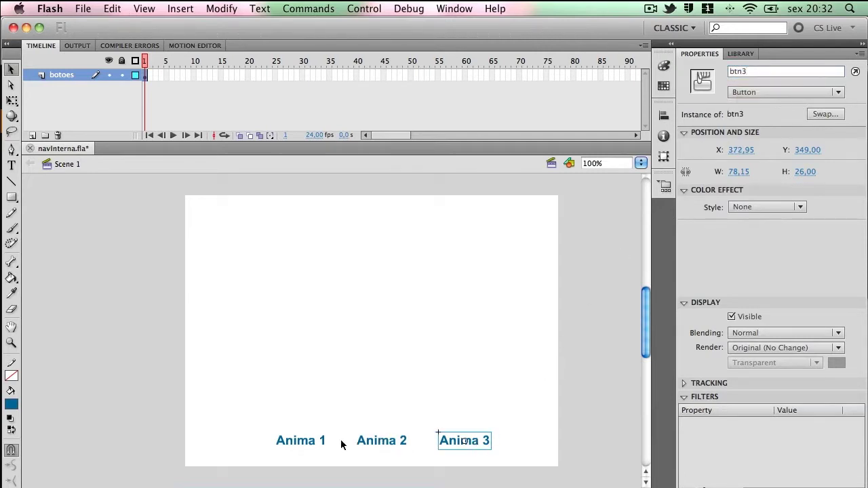
- Select the three buttons in turn and check the instance name of each
left_click(380, 445)
left_click(463, 442)
left_click(302, 445)
left_click(388, 443)
left_click(487, 441)
left_click(313, 438)
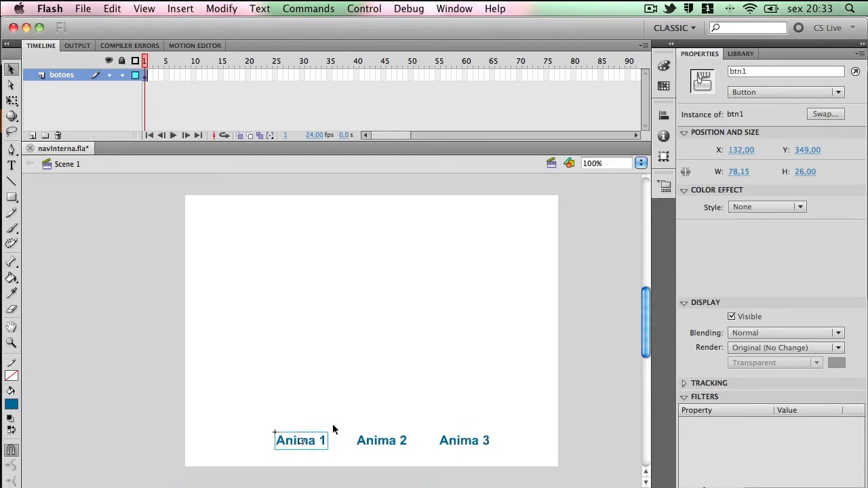
- Open the "Anima 1" button symbol for editing and insert keyframes in its Over and Down frames
double_click(304, 442)
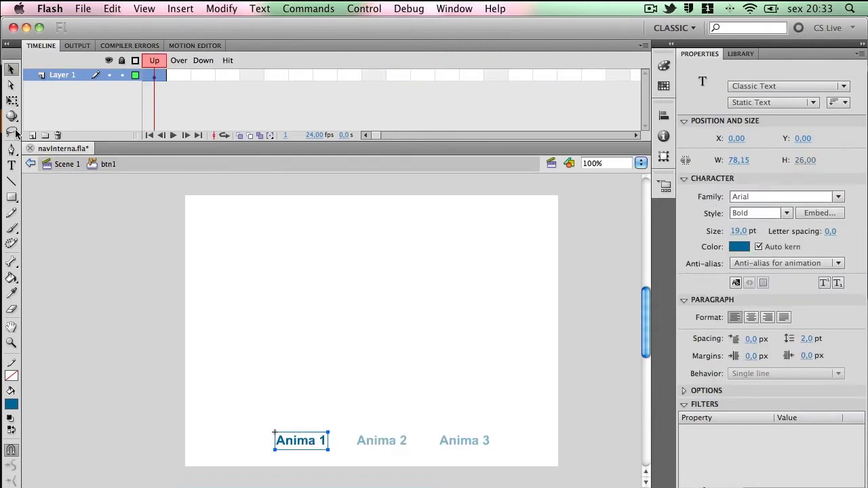
left_click(185, 75)
mouse_move(184, 75)
left_mouse_down()
mouse_move(219, 77)
mouse_move(184, 77)
left_mouse_up()
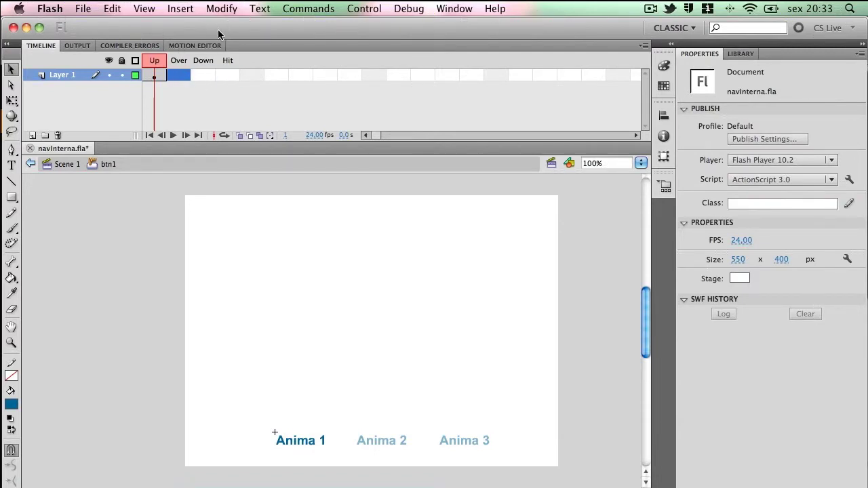
right_click(178, 77)
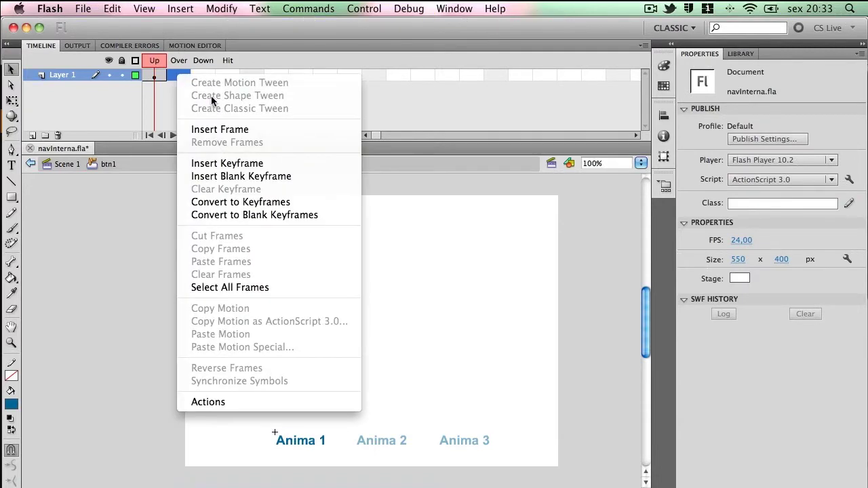
left_click(244, 163)
right_click(198, 80)
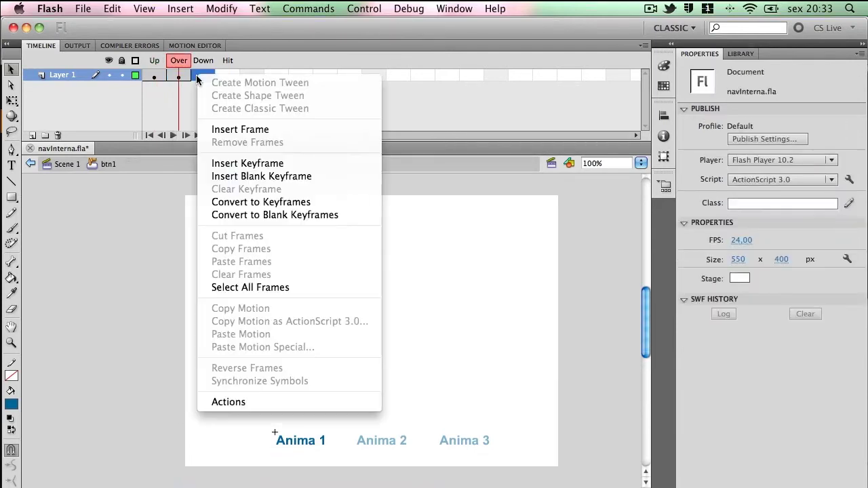
left_click(247, 165)
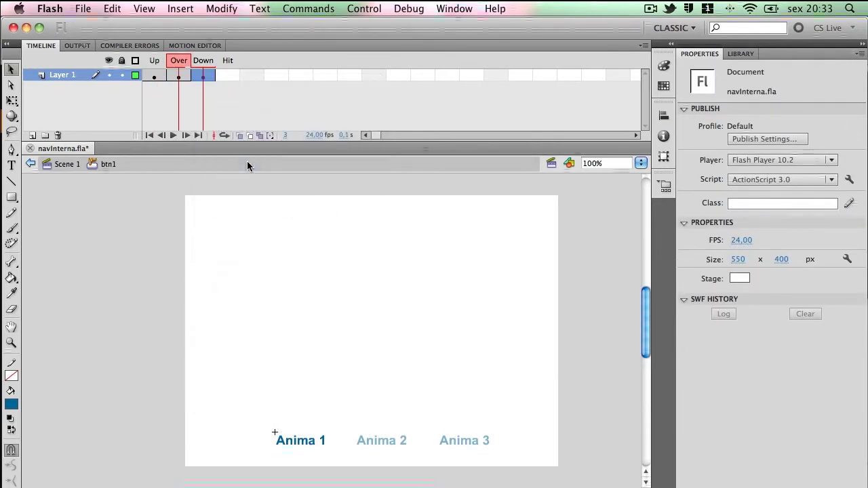
- Set up the Rectangle tool with a yellow fill while zoomed in on the "Anima 1" text
left_click(227, 77)
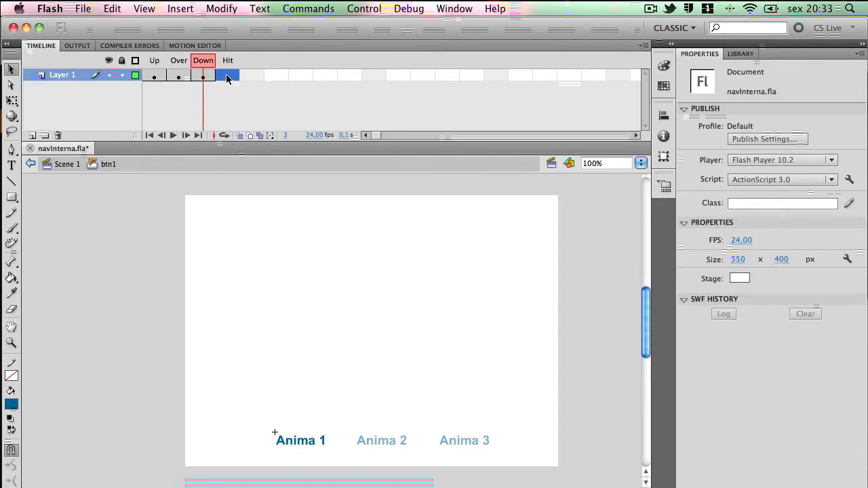
key("super+equal")
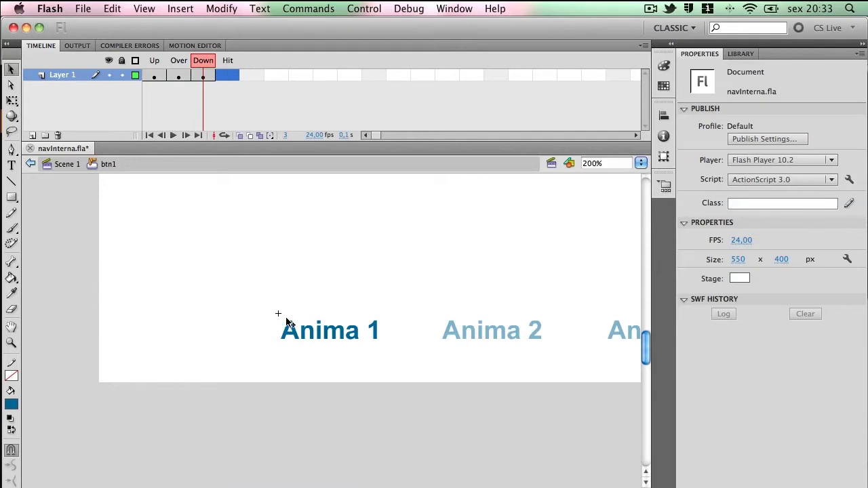
left_click(12, 198)
left_click(65, 198)
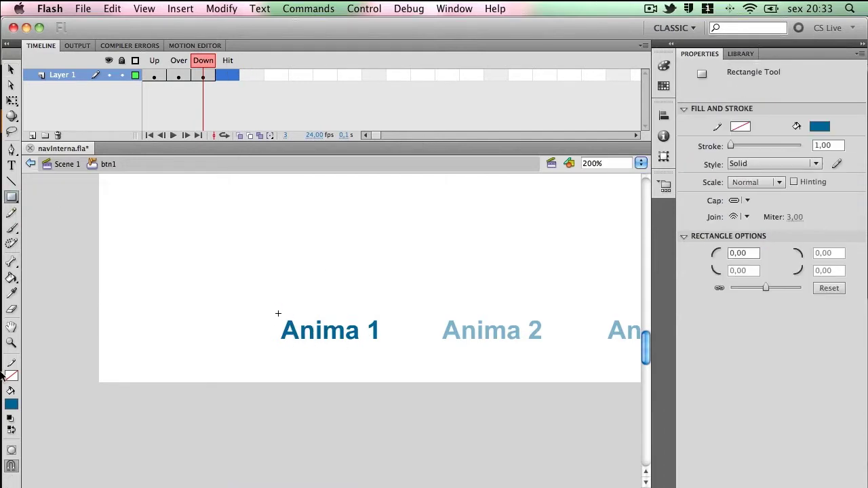
left_click(11, 404)
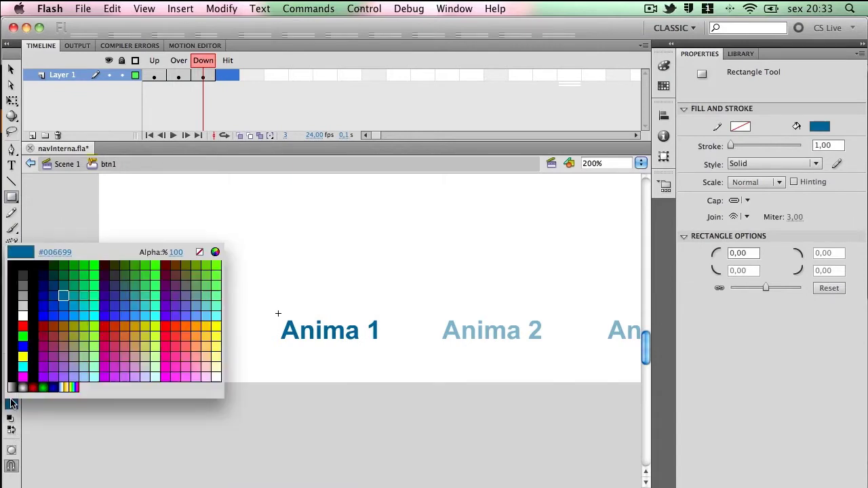
left_click(216, 327)
left_click_drag(278, 314, 384, 348)
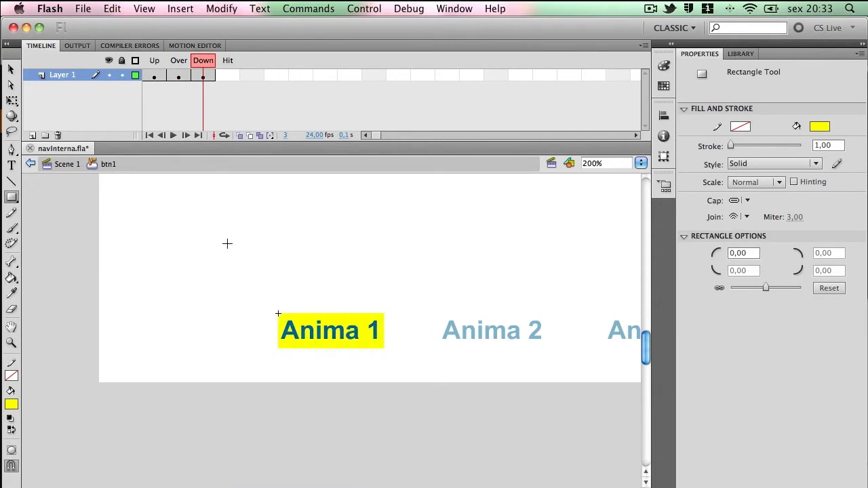
left_click(13, 70)
left_click(359, 327)
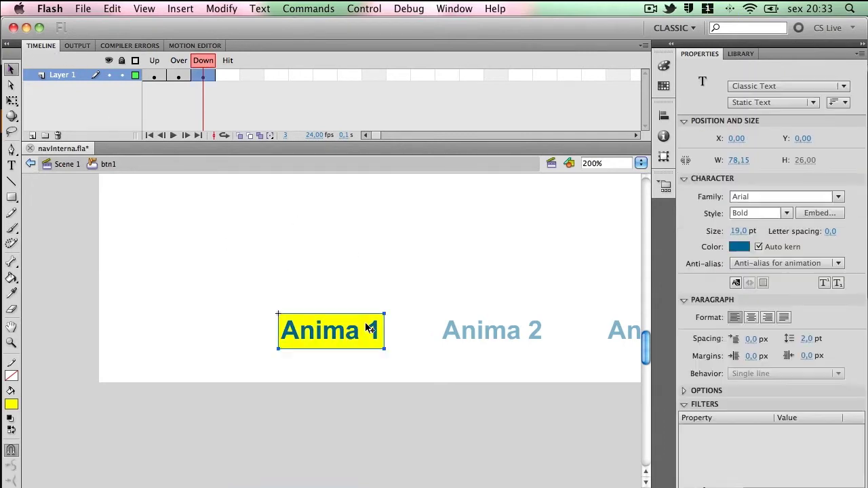
key("Delete")
key("super+z")
key("super+z")
key("super+z")
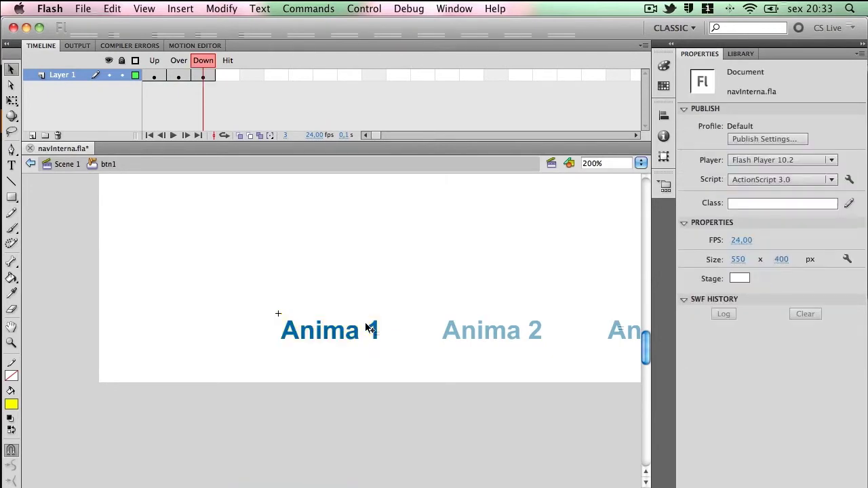
- Insert a keyframe in the Hit frame and draw a yellow rectangle about 78 by 26 px covering the "Anima 1" text
right_click(228, 75)
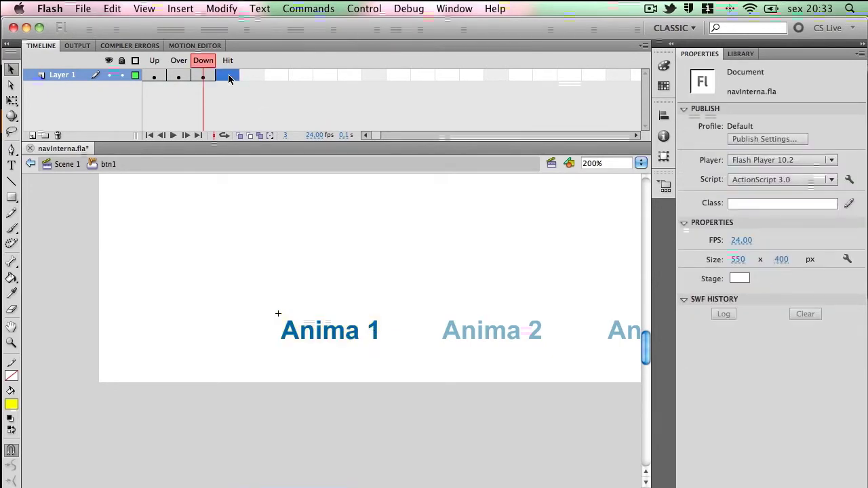
left_click(285, 162)
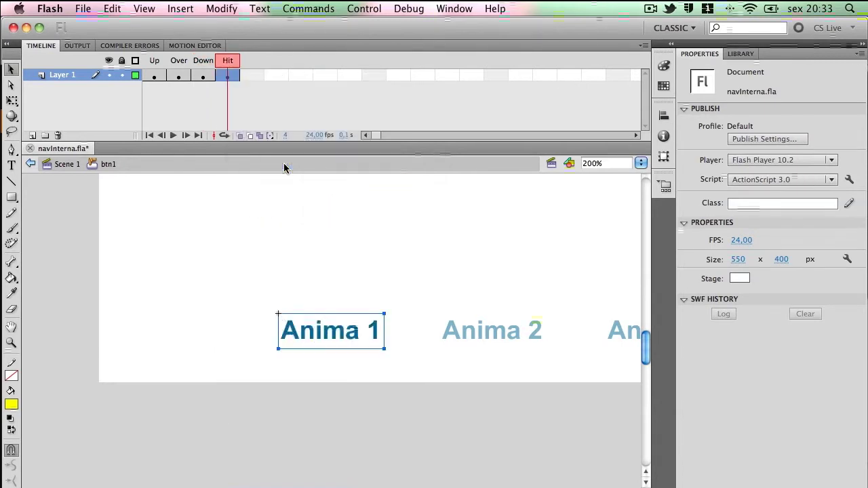
left_click_drag(11, 198, 43, 197)
left_click_drag(277, 313, 388, 345)
key("v")
left_click(372, 322)
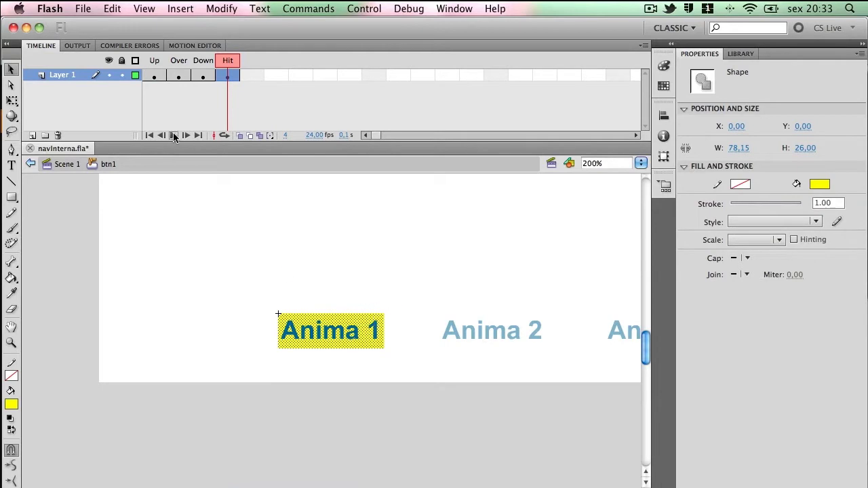
- Change the "Anima 1" text in the Over frame to dark grey and return to Scene 1
left_click(179, 75)
left_click(335, 329)
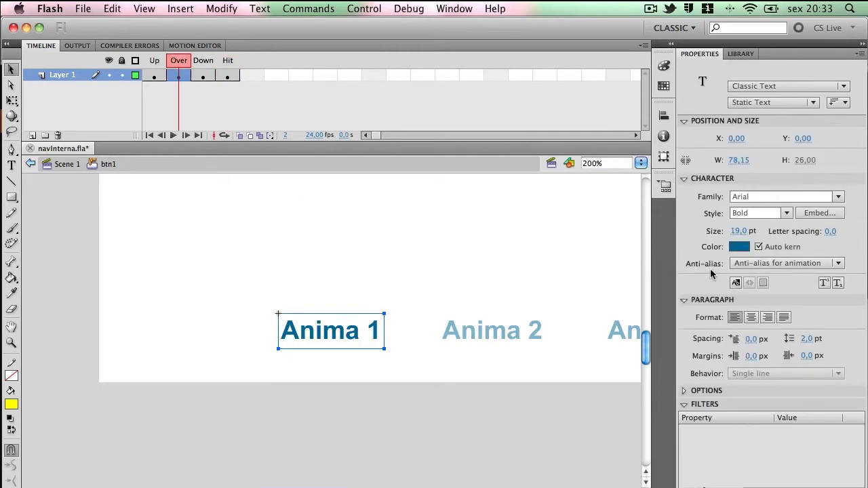
left_click(740, 247)
left_click(668, 281)
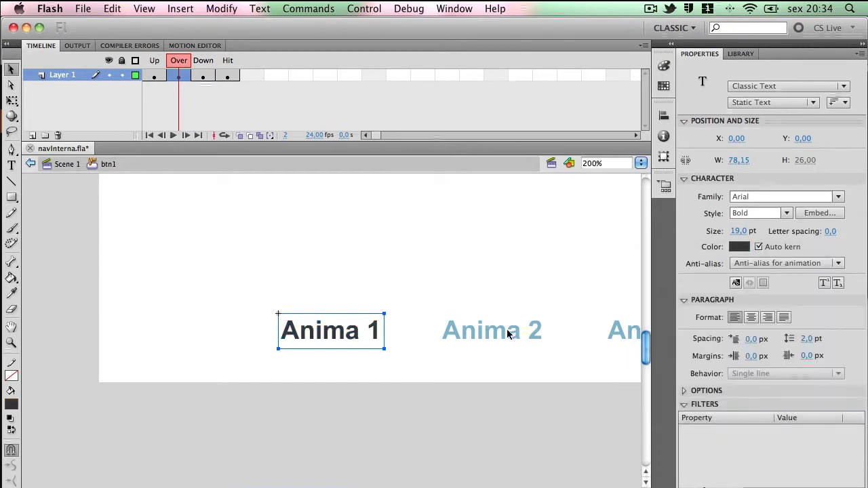
left_click(57, 168)
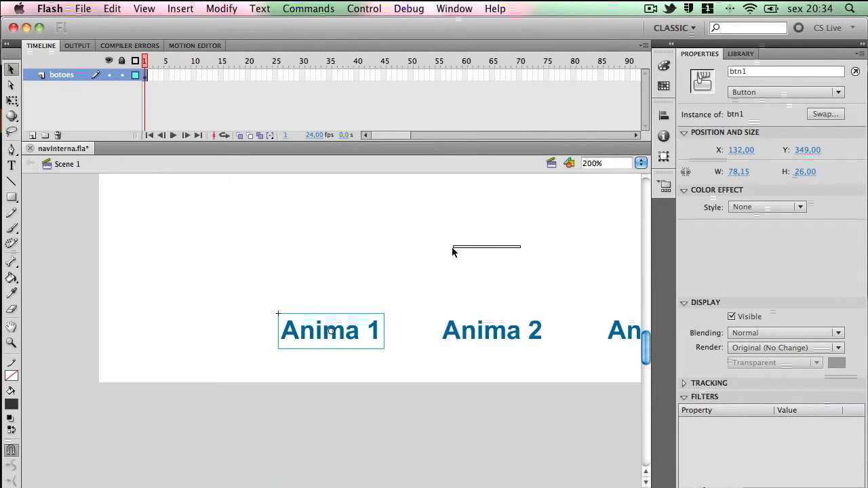
- Test the movie to check the "Anima 1" button's rollover, and close the preview
left_click_drag(453, 252, 455, 253)
key("super+Return")
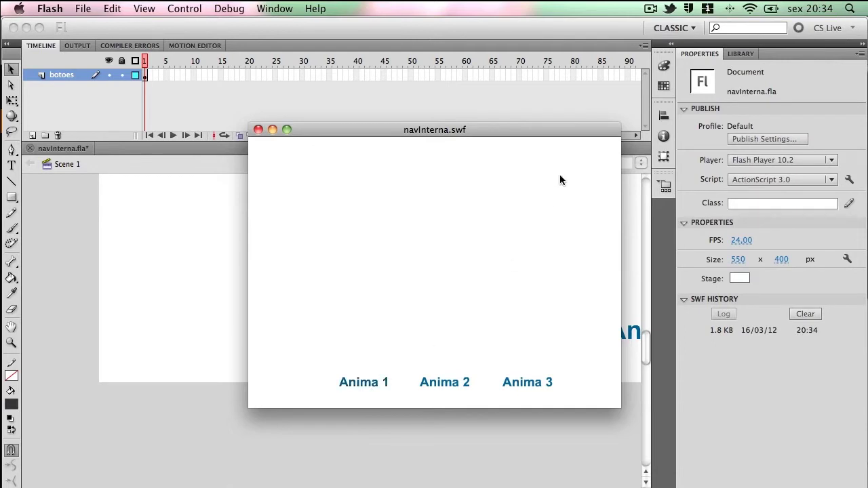
left_click(258, 129)
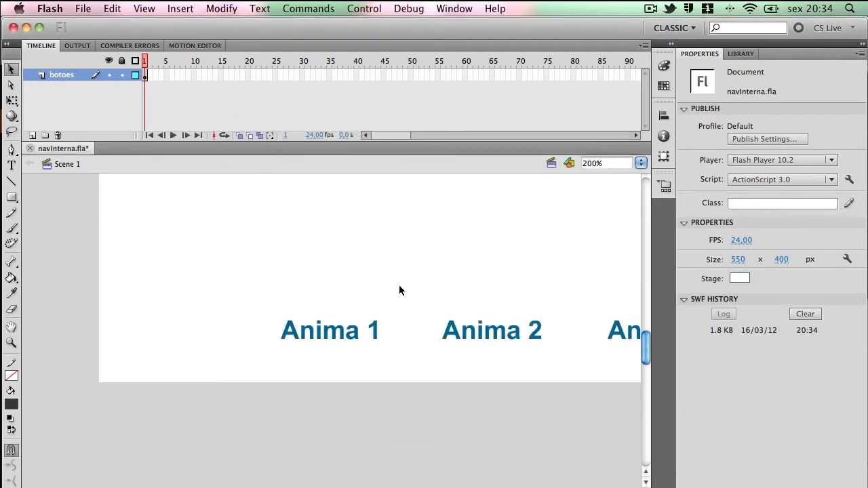
- Open the "Anima 2" button symbol for editing and insert keyframes in its Over, Down and Hit frames
left_click(488, 331)
double_click(489, 333)
right_click(177, 75)
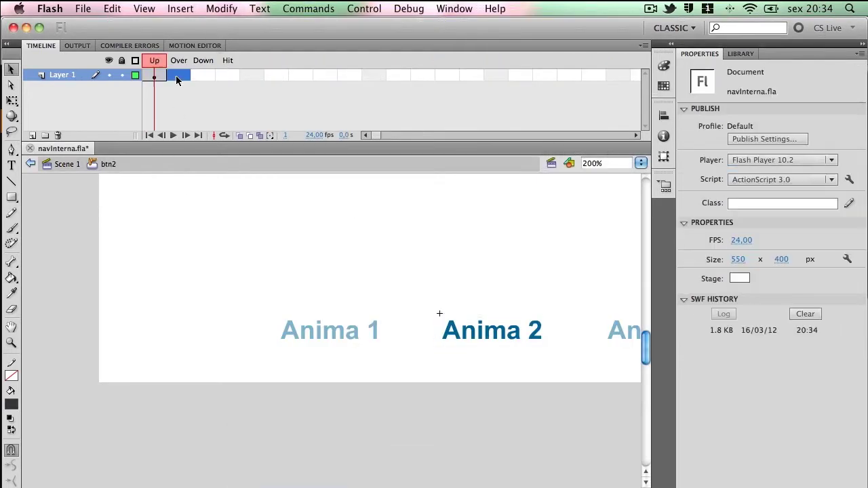
left_click(217, 164)
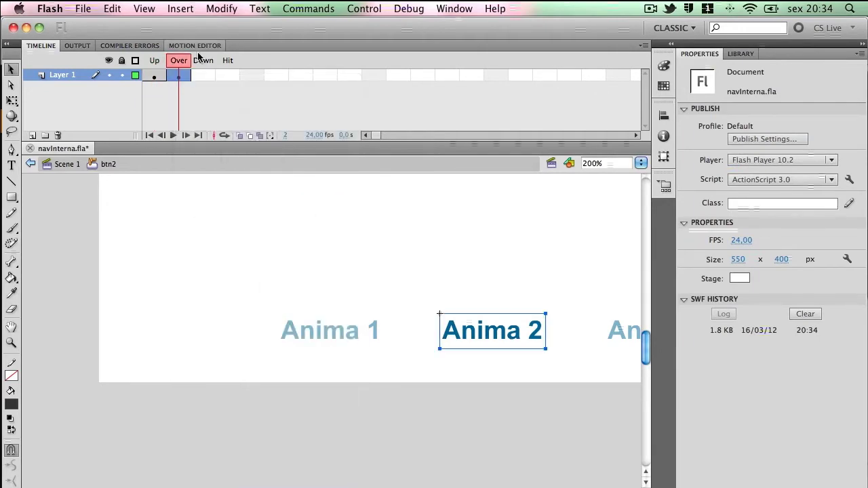
right_click(204, 75)
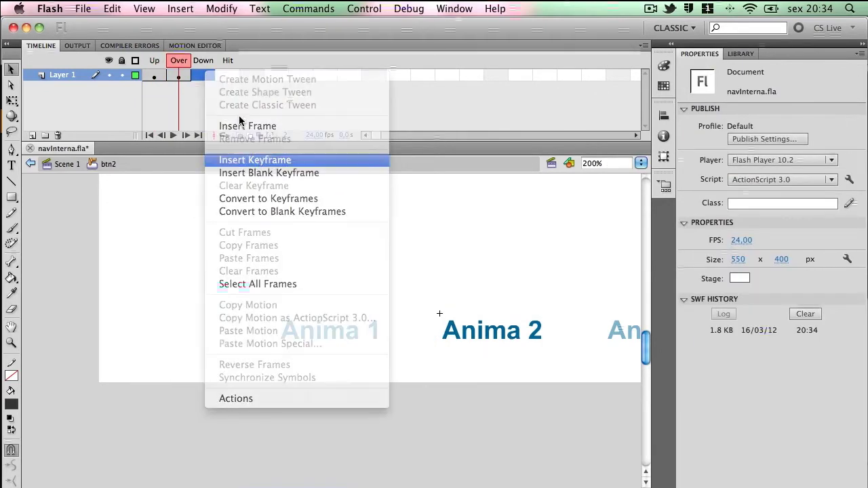
left_click(255, 160)
right_click(227, 77)
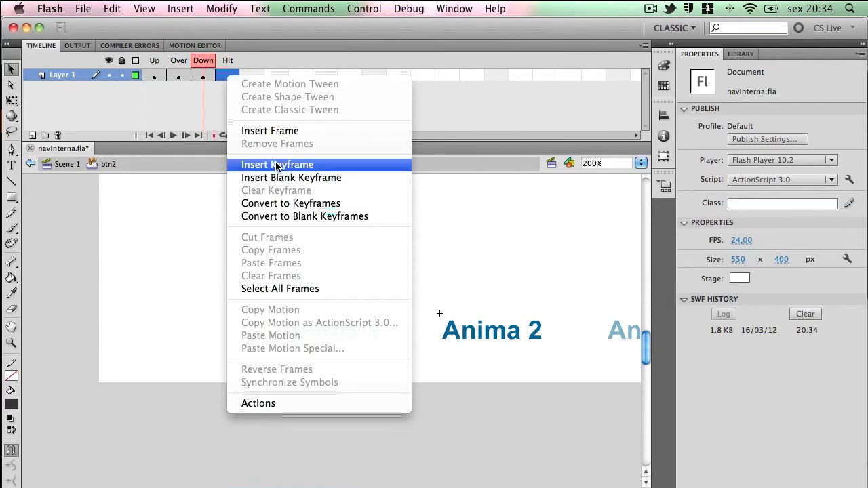
left_click(271, 164)
- Change the "Anima 2" text colour in the Over frame to grey
left_click(179, 75)
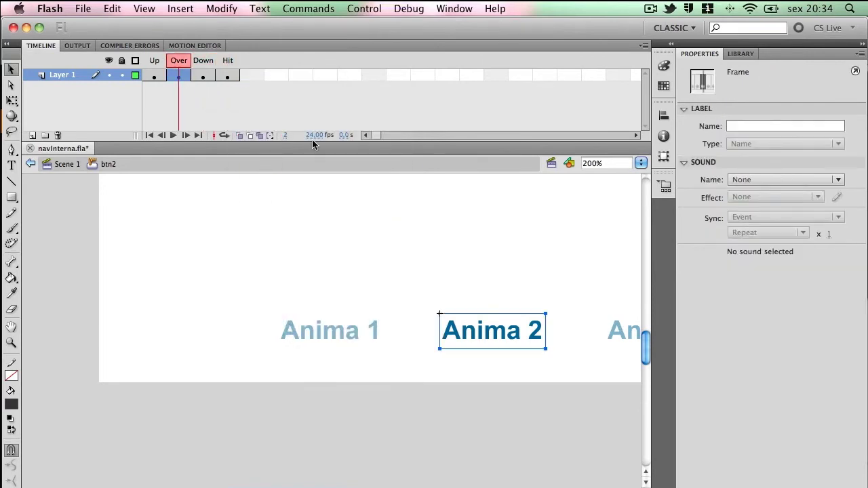
left_click(496, 335)
left_click(739, 247)
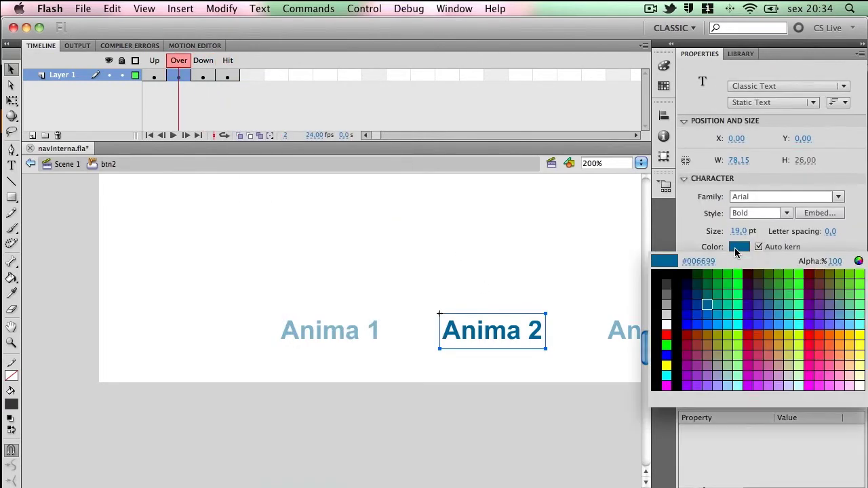
left_click(666, 293)
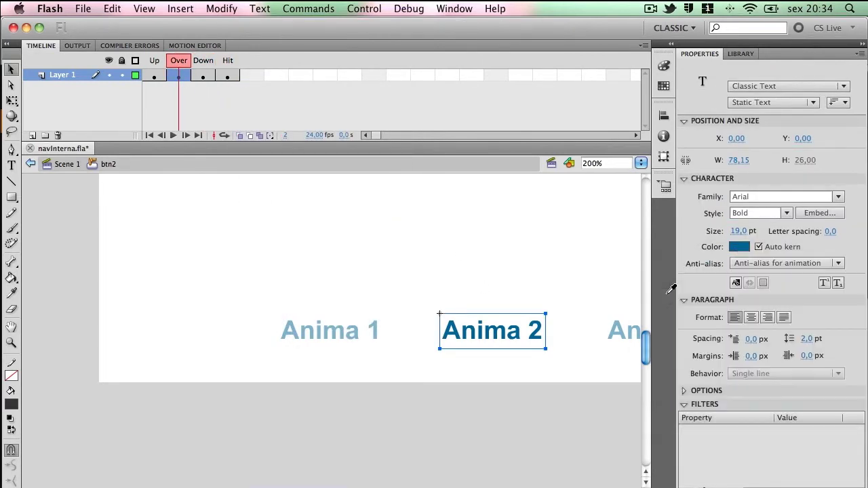
- Draw a grey rectangle covering the "Anima 2" text in the Hit frame and return to Scene 1
left_click(227, 75)
left_click_drag(11, 202, 68, 197)
left_click_drag(438, 313, 553, 348)
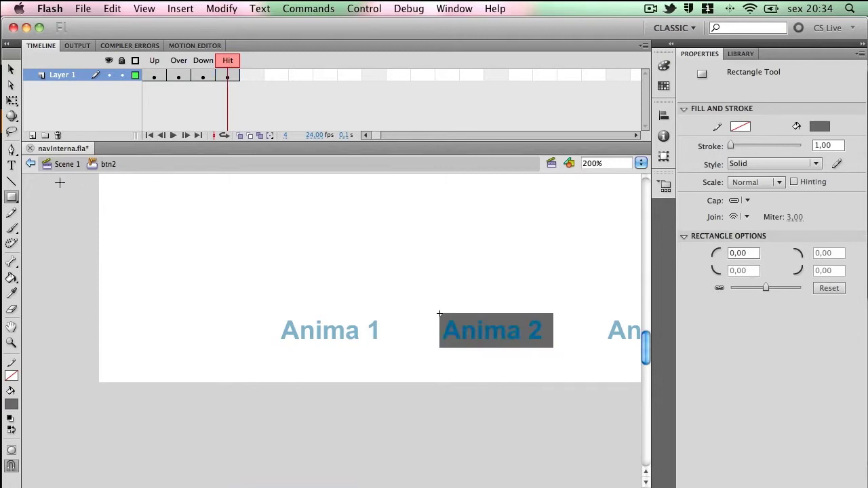
left_click(67, 164)
left_click(11, 69)
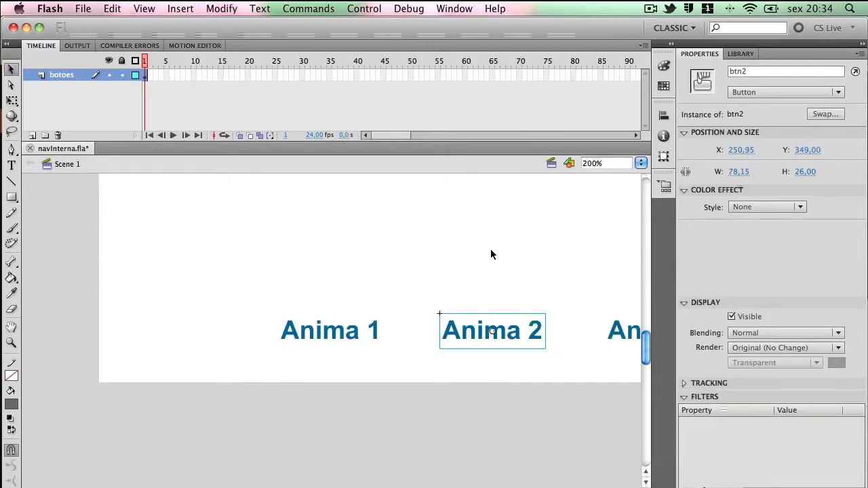
- Open the "Anima 3" button symbol for editing and insert keyframes in its Over, Down and Hit frames
left_click_drag(551, 369, 470, 374)
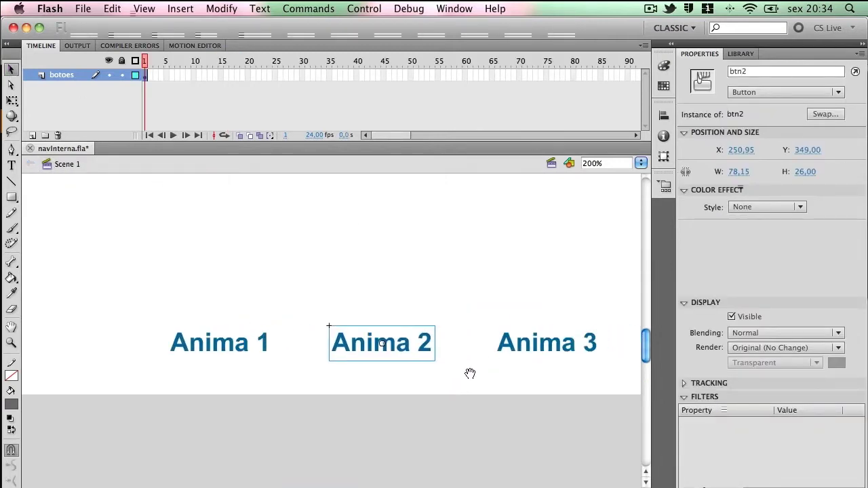
double_click(544, 349)
left_click(179, 76)
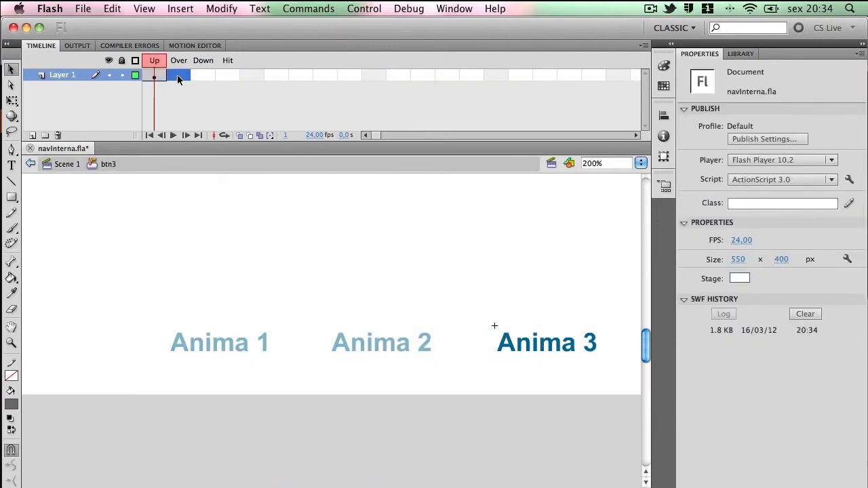
right_click(178, 77)
left_click(228, 163)
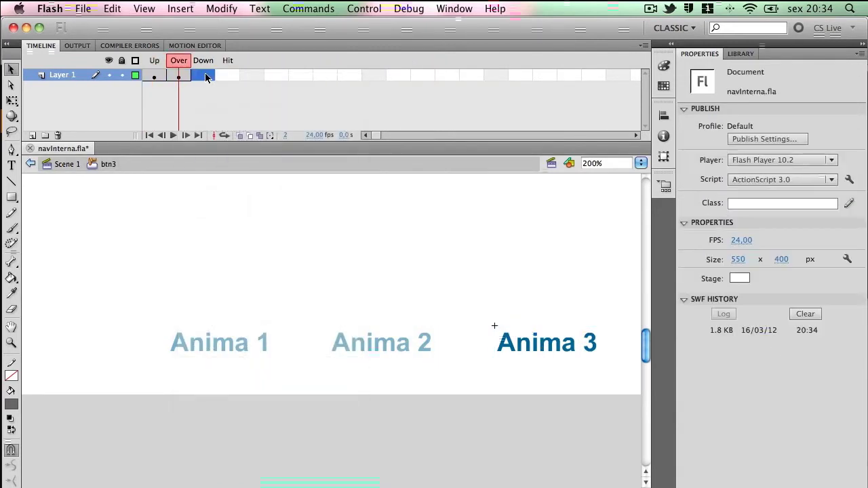
right_click(206, 78)
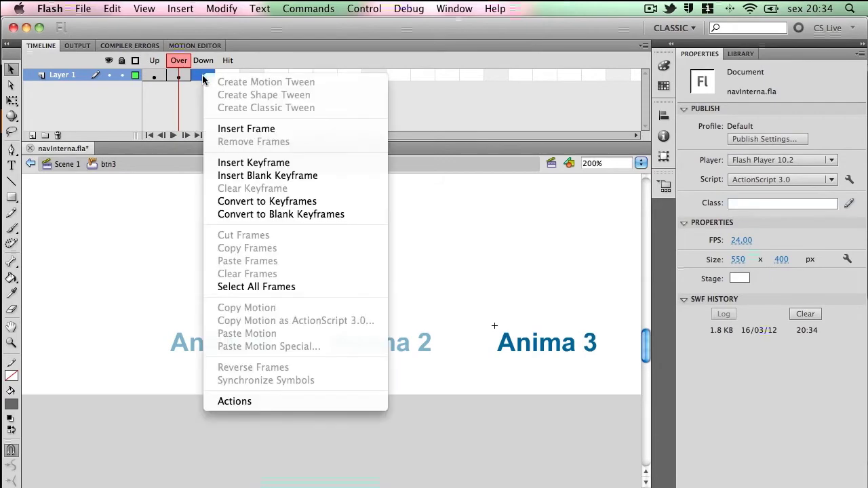
left_click(256, 162)
left_click(229, 77)
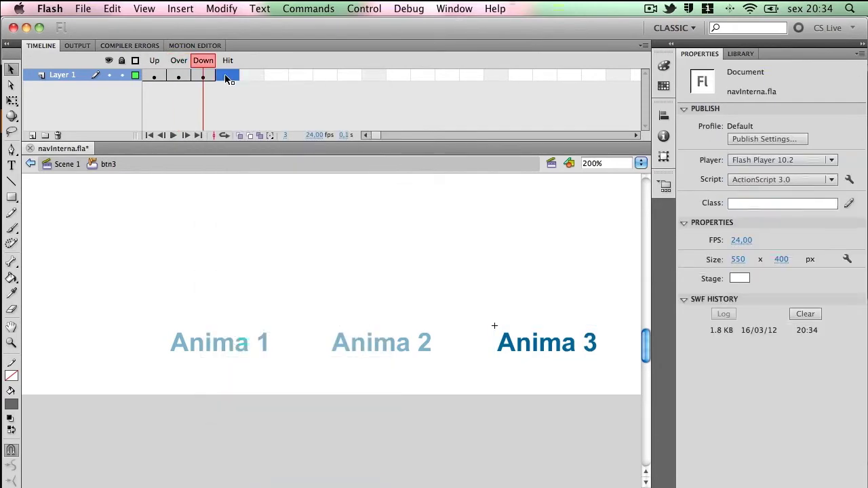
right_click(227, 77)
left_click(305, 163)
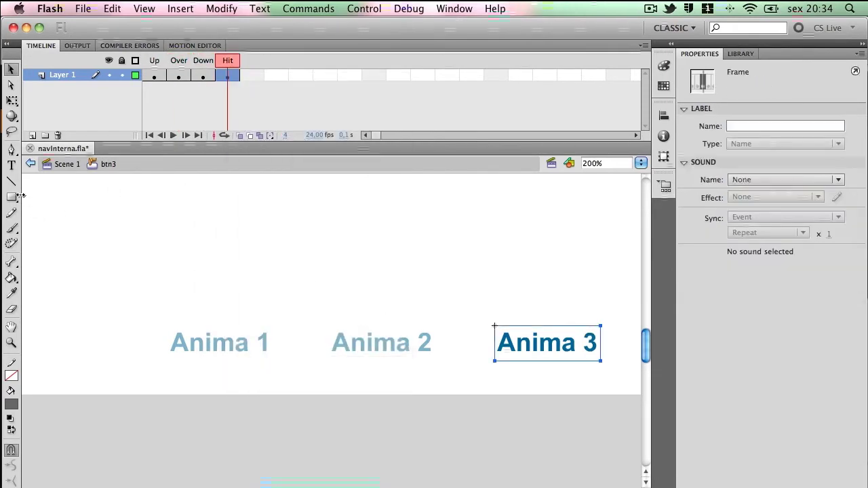
- Draw a grey rectangle covering "Anima 3" in the Hit frame and set its Over frame text colour to grey #666666
key("r")
left_click_drag(495, 328, 600, 360)
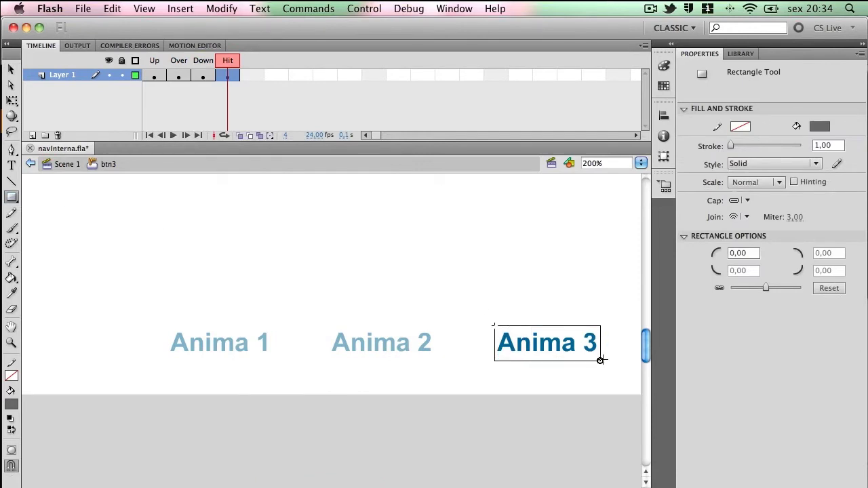
left_click(179, 72)
left_click(179, 76)
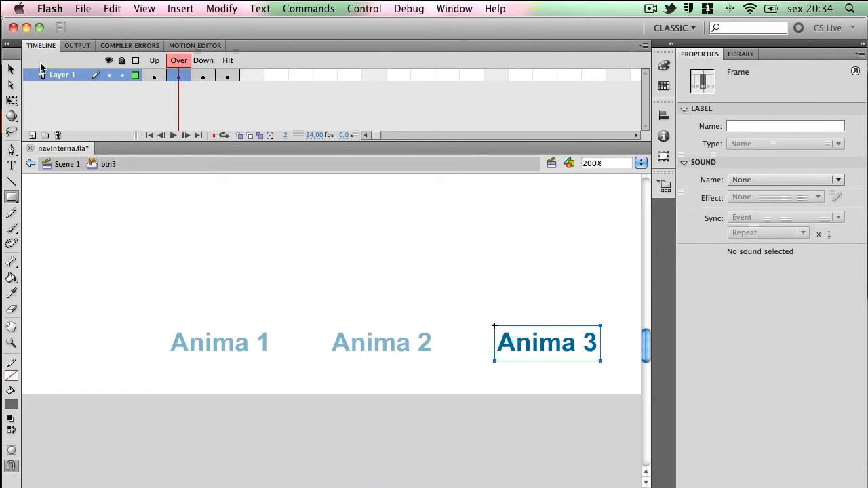
key("v")
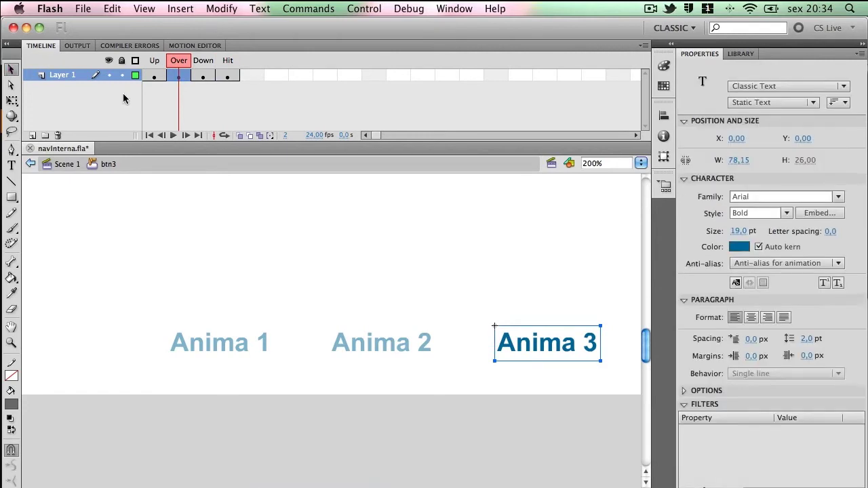
left_click(739, 247)
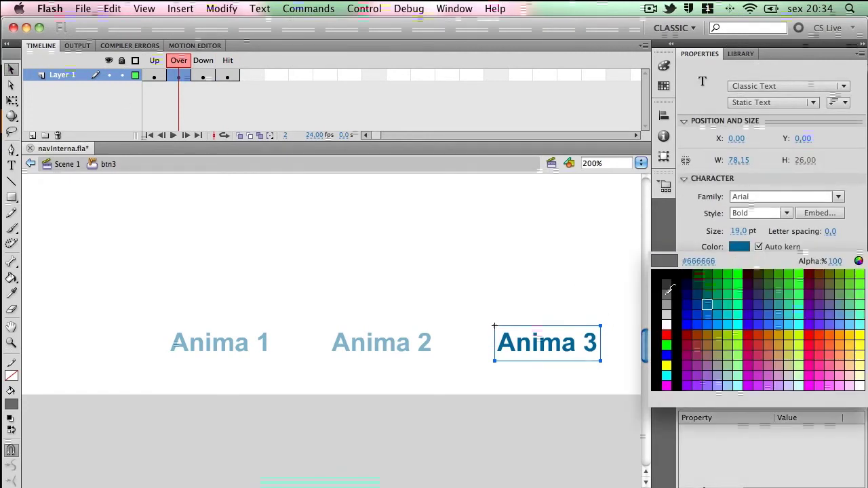
left_click(667, 298)
- Test the movie to check the rollover states of the three buttons
key("super+Return")
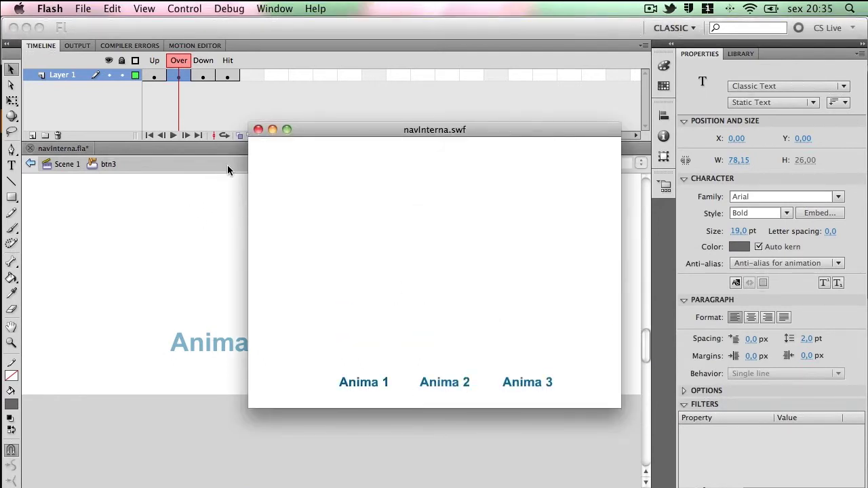
left_click(257, 130)
- Change the "Anima 1" button's Over frame text to the medium grey of the other buttons and return to Scene 1
left_click(73, 166)
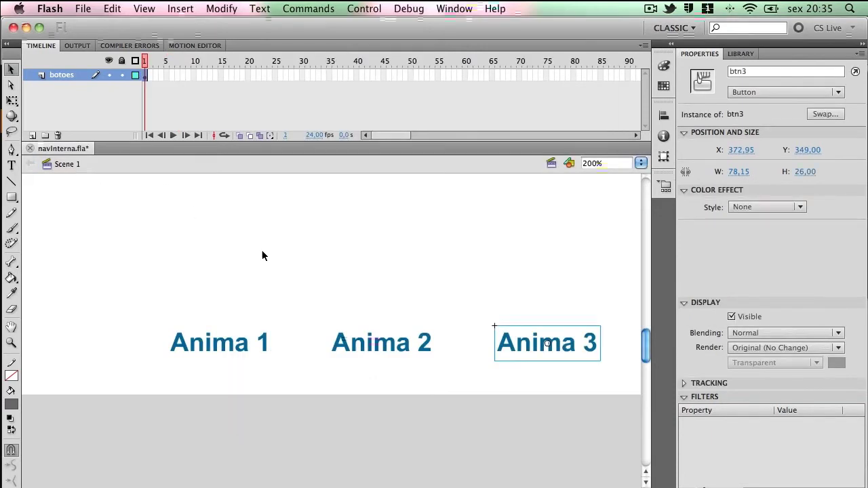
double_click(243, 354)
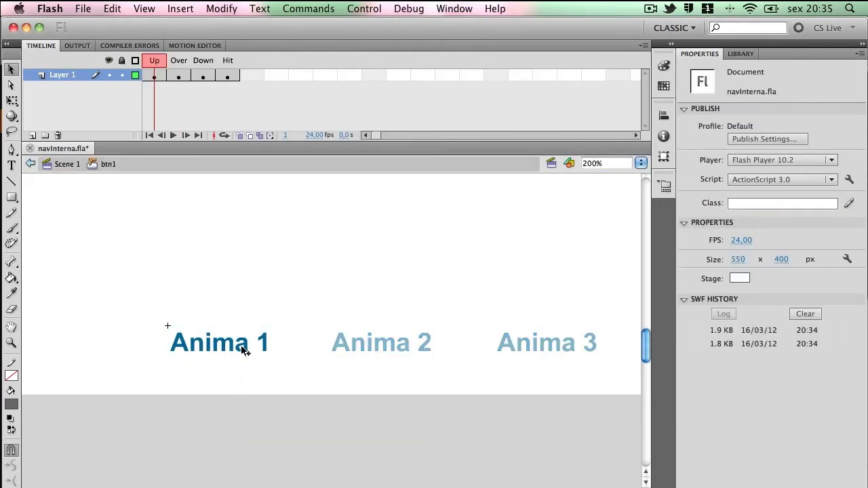
left_click(178, 76)
left_click(257, 347)
left_click(738, 247)
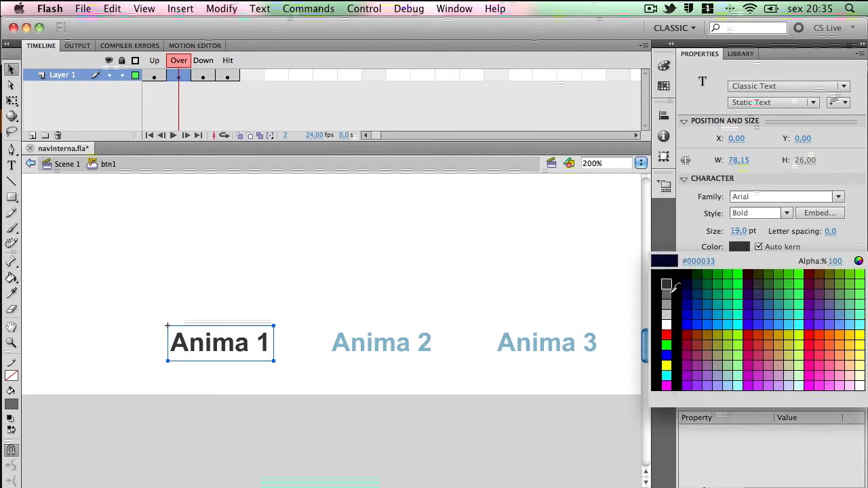
left_click(667, 295)
left_click(67, 164)
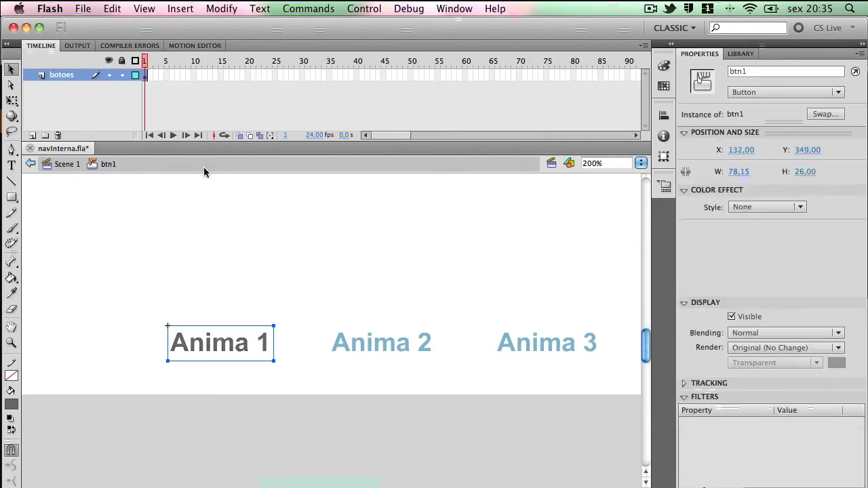
- Test the movie again to check the corrected "Anima 1" rollover colour
key("super+Return")
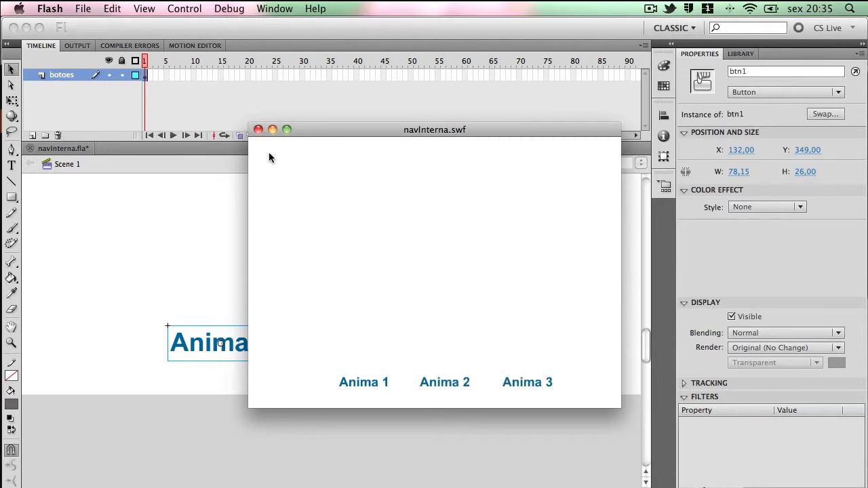
left_click(257, 129)
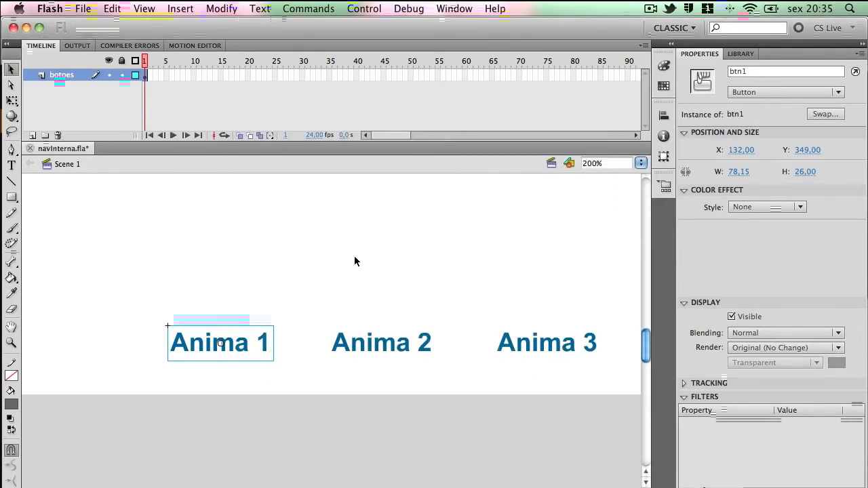
- Return the stage view to 100% and check the three button instances one after another
left_click(354, 258)
key("super+1")
left_click_drag(372, 238, 376, 320)
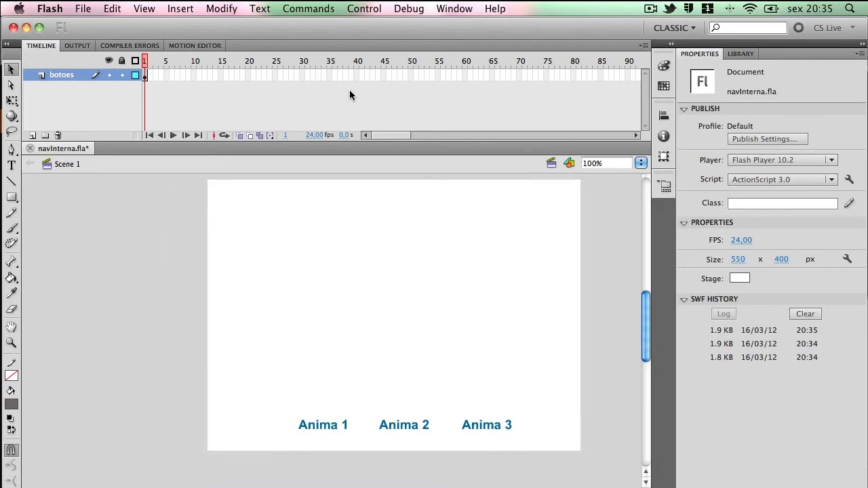
left_click(322, 429)
left_click(414, 429)
left_click(489, 430)
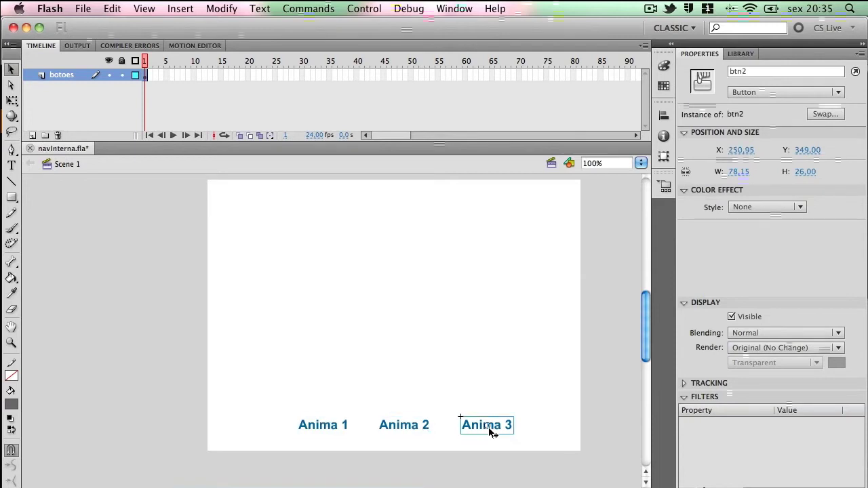
- Add a new layer above botoes and name it "anima 1"
left_click(32, 135)
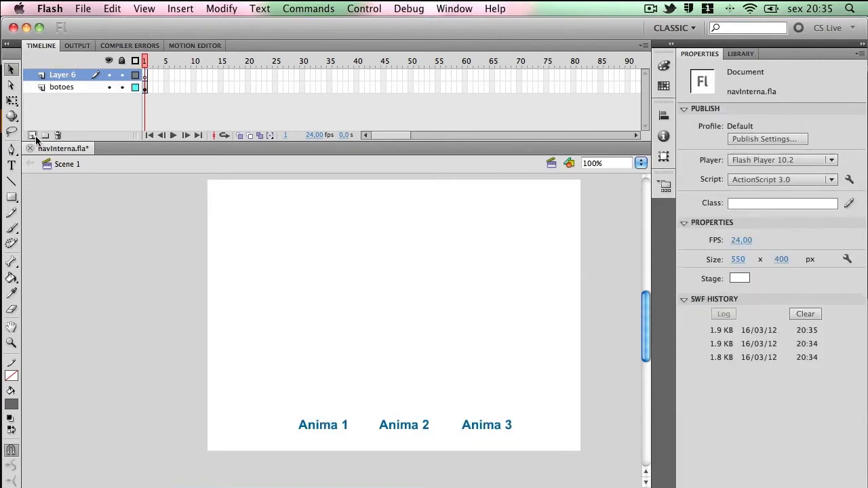
double_click(62, 75)
type("anima")
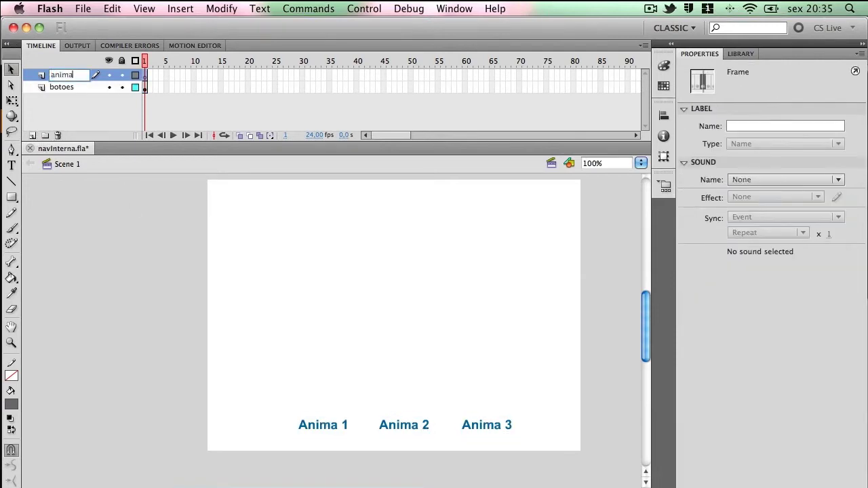
type(" 1")
key("Return")
- Add another layer above anima 1 and name it "anima 2"
left_click(32, 136)
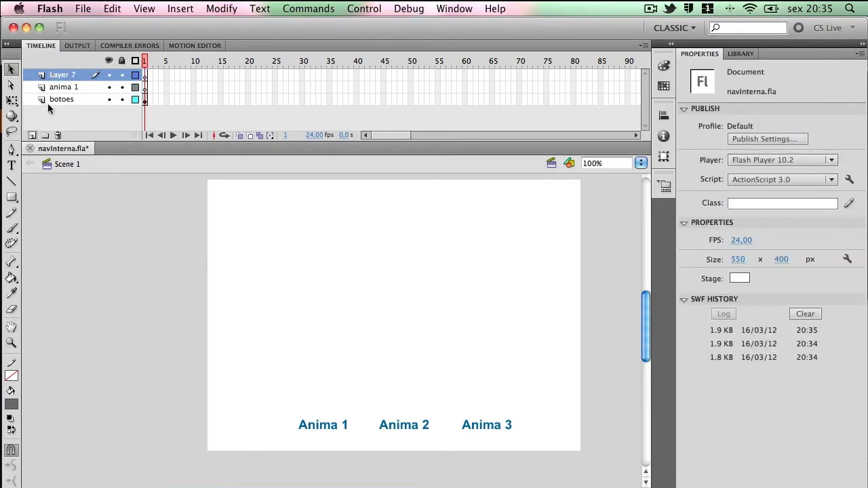
double_click(63, 76)
type("anim")
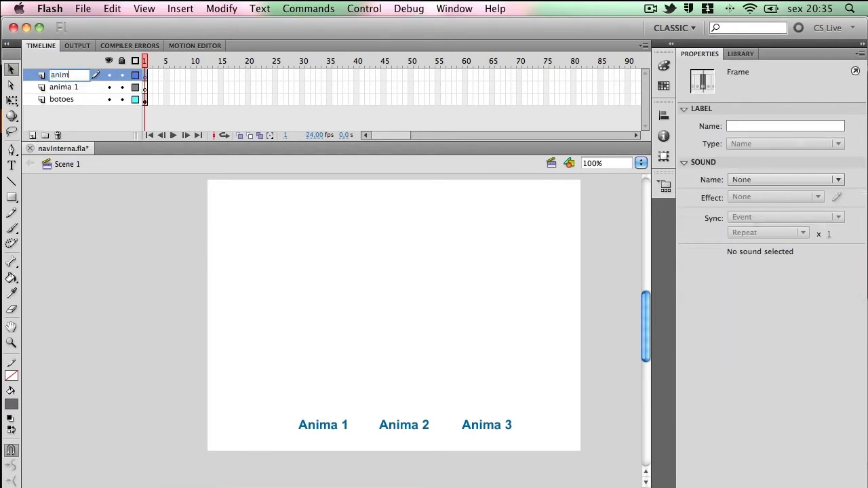
key("Return")
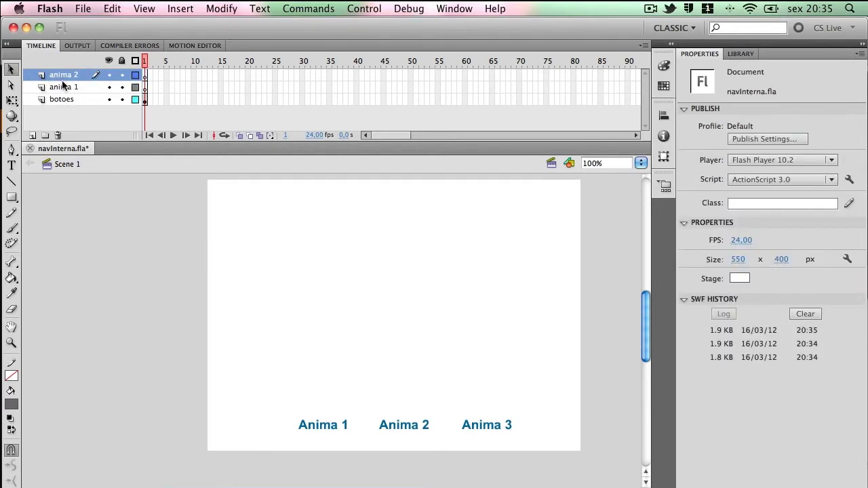
- Add a further layer above anima 2 and name it "anima 3"
left_click(32, 136)
double_click(78, 76)
type("an")
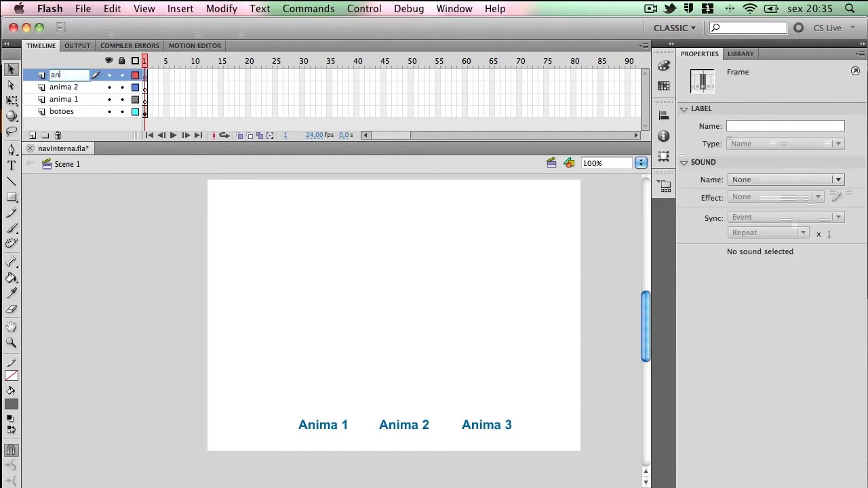
type("ima 3")
key("Return")
- On layer anima 1, draw a dark green circle about 85 px wide without stroke, outside the stage beside its upper-left corner
left_click(146, 109)
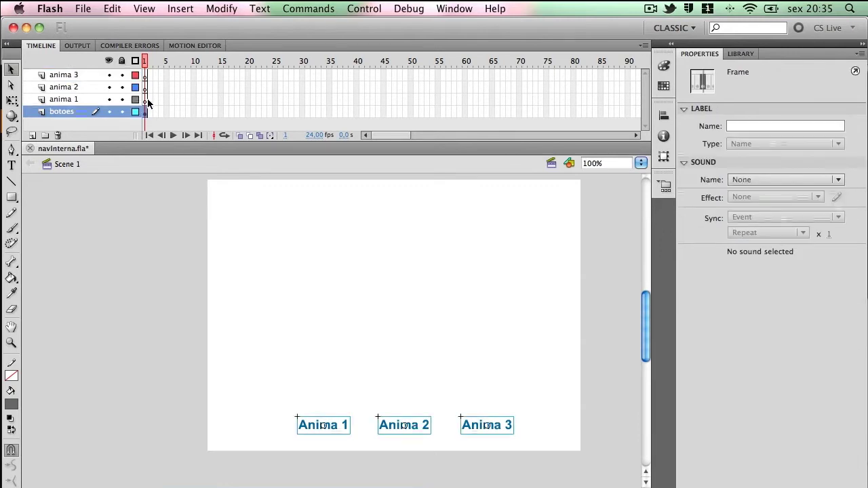
left_click(147, 100)
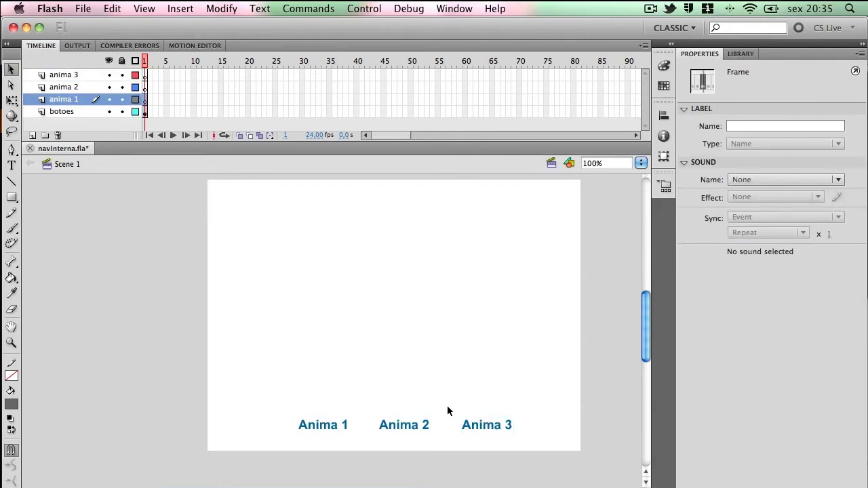
left_click_drag(442, 322, 403, 305)
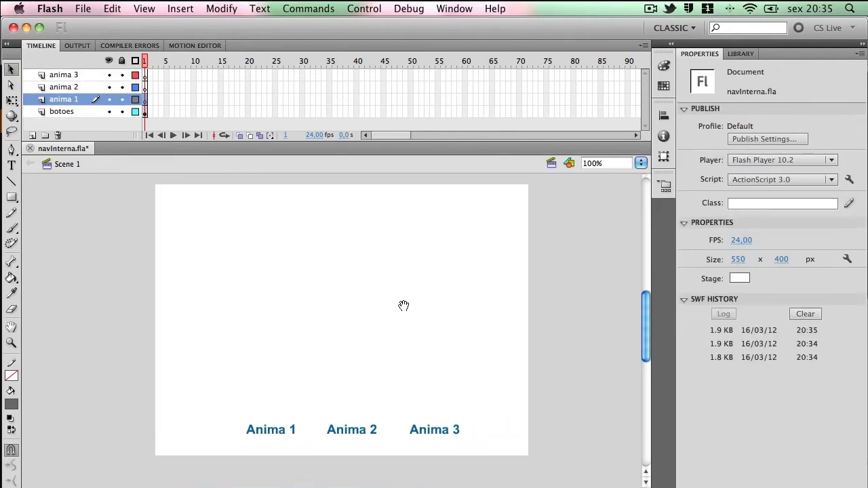
left_click(11, 198)
left_click(74, 213)
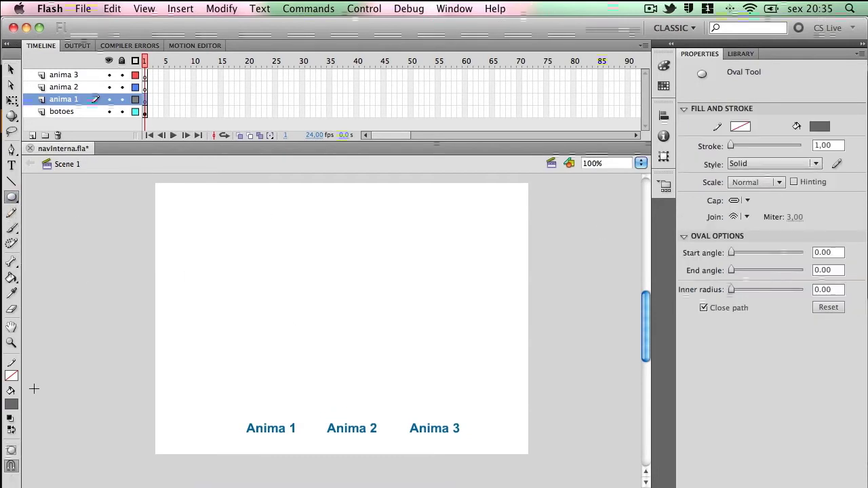
left_click(11, 404)
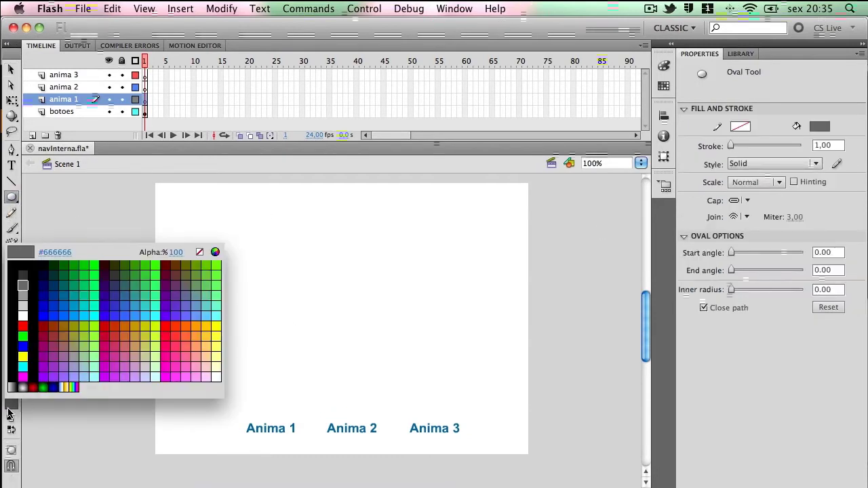
left_click(63, 265)
left_click_drag(82, 181, 140, 237)
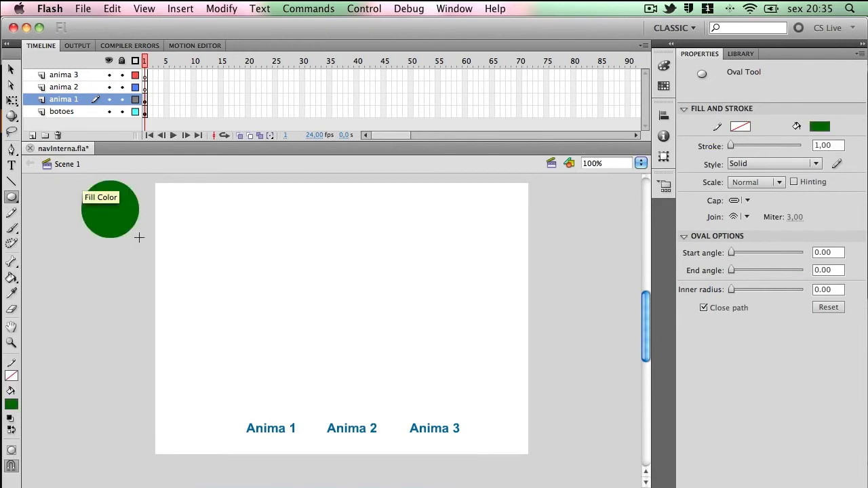
left_click(11, 69)
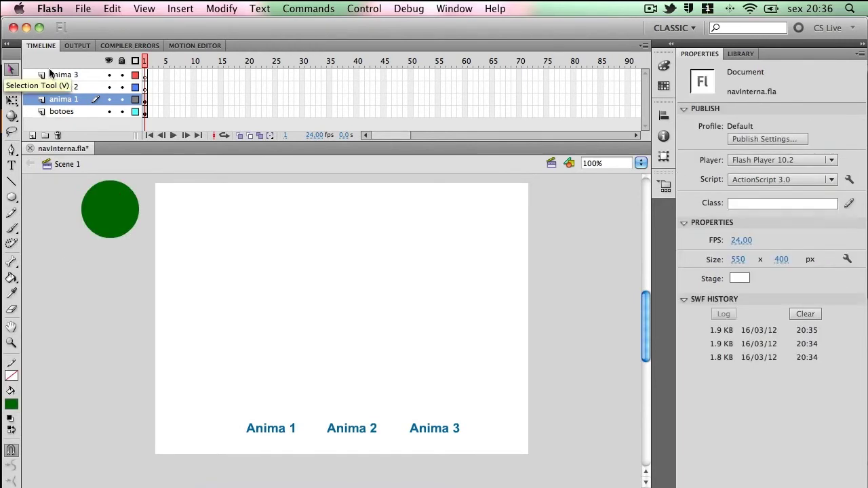
- Create a motion tween on the anima 1 layer, converting the green circle to a symbol
left_click(146, 102)
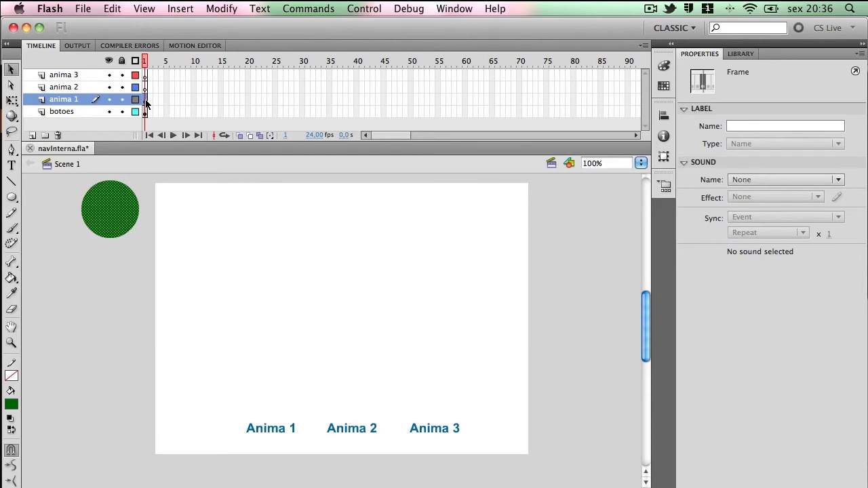
right_click(146, 103)
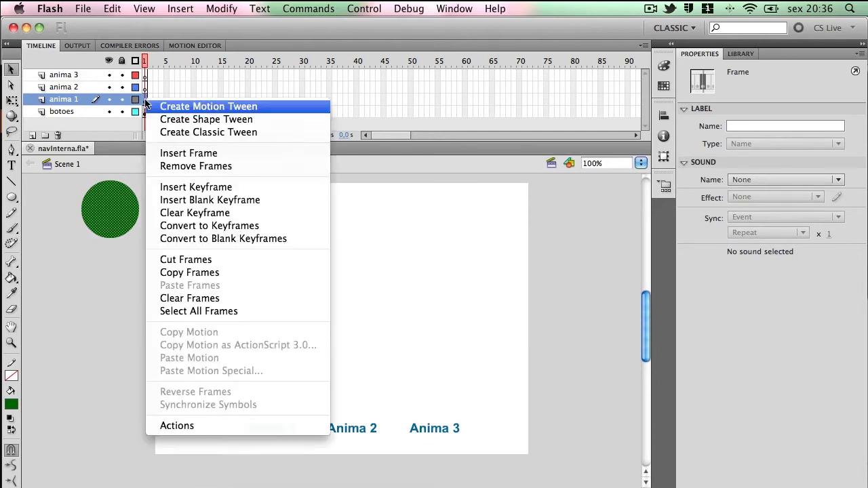
left_click(191, 107)
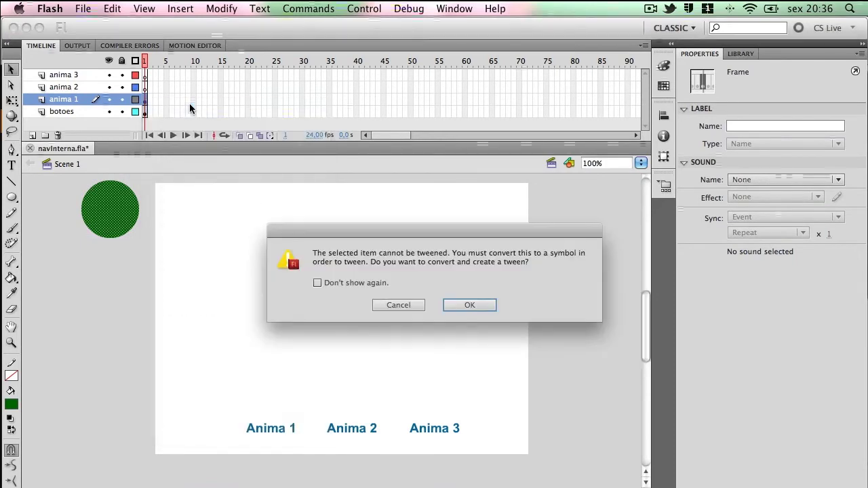
left_click(470, 304)
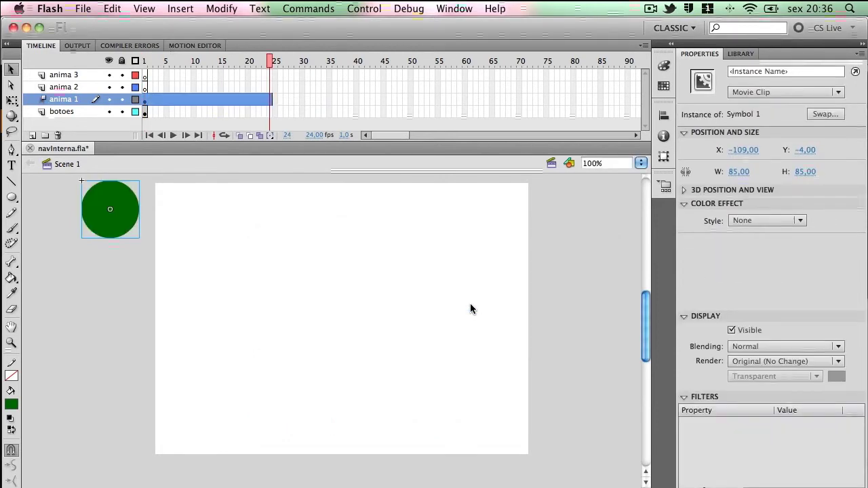
- At frame 24, move the circle to about X 448, Y 182 near the stage's right edge and bend its motion path into an upward arc
left_click_drag(113, 210, 491, 337)
left_click_drag(309, 282, 409, 209)
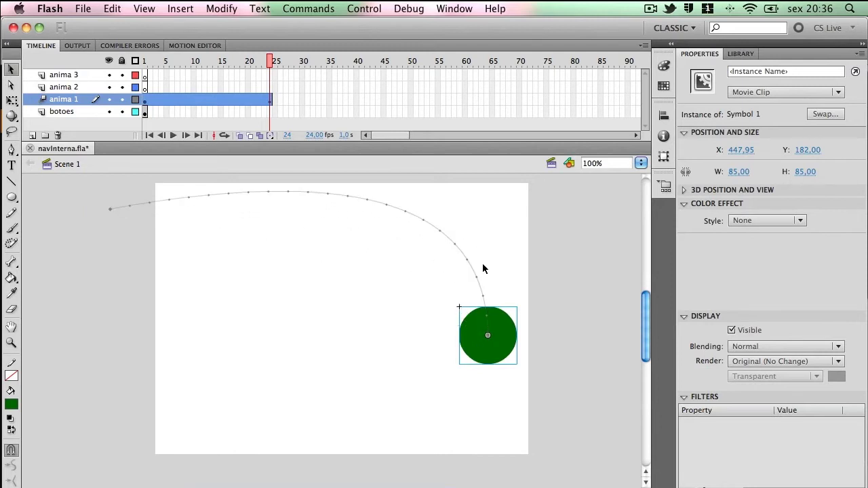
- Extend the botoes layer to frame 24 with an inserted frame and scrub through the circle's animation
left_click(270, 114)
right_click(269, 114)
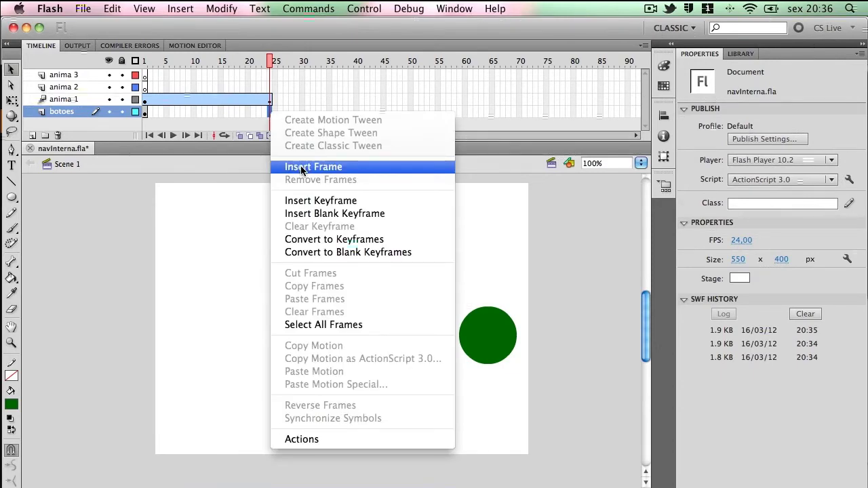
left_click(271, 113)
right_click(270, 111)
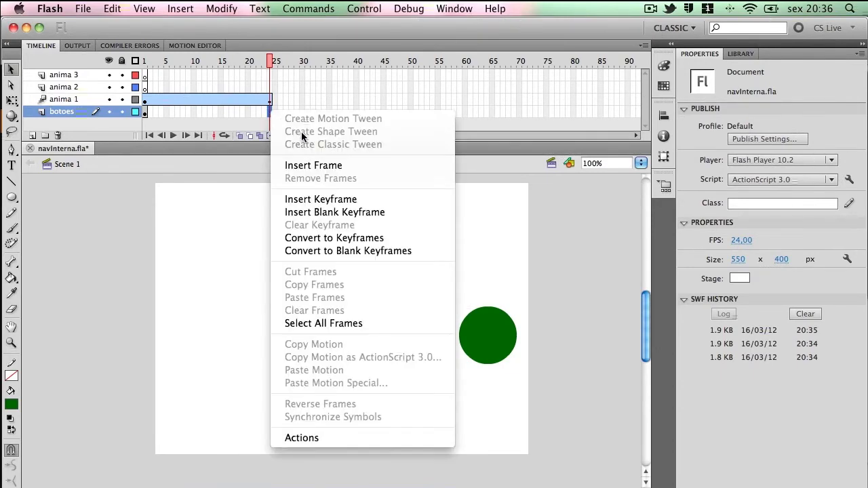
left_click(310, 166)
left_click_drag(269, 57, 205, 90)
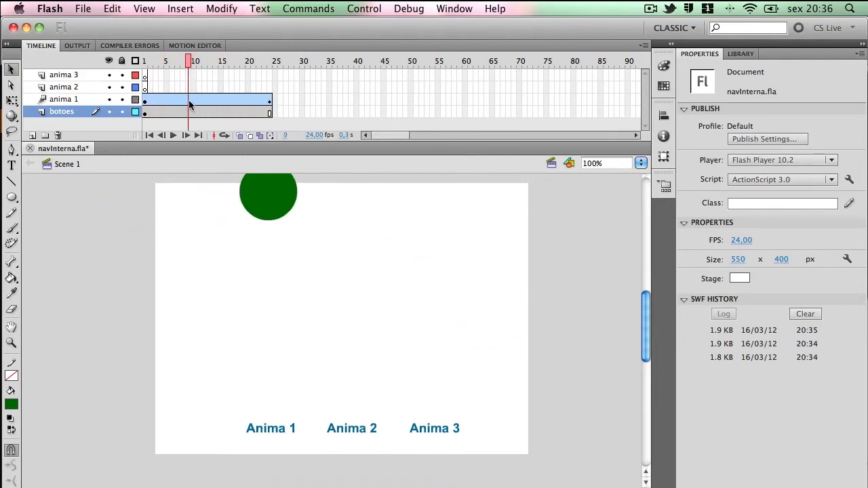
left_click_drag(190, 103, 275, 103)
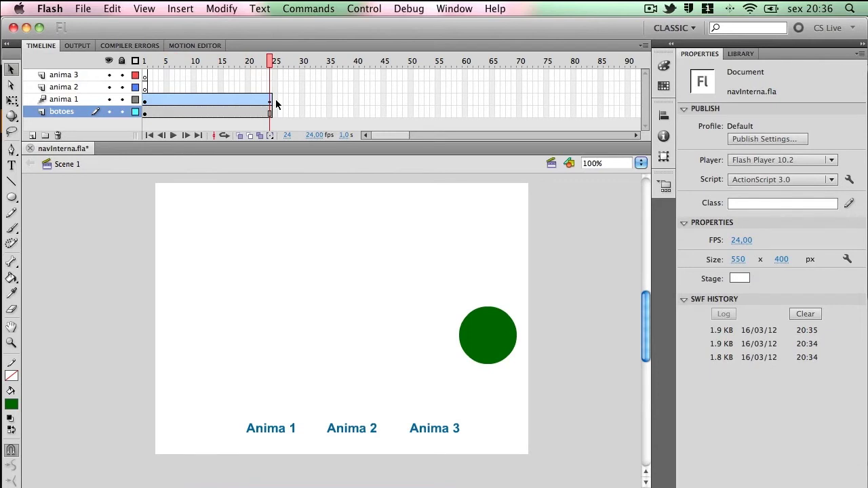
- Extend the motion tween on the anima 1 layer and the frames of the botoes layer to frame 47
left_click_drag(271, 97, 395, 97)
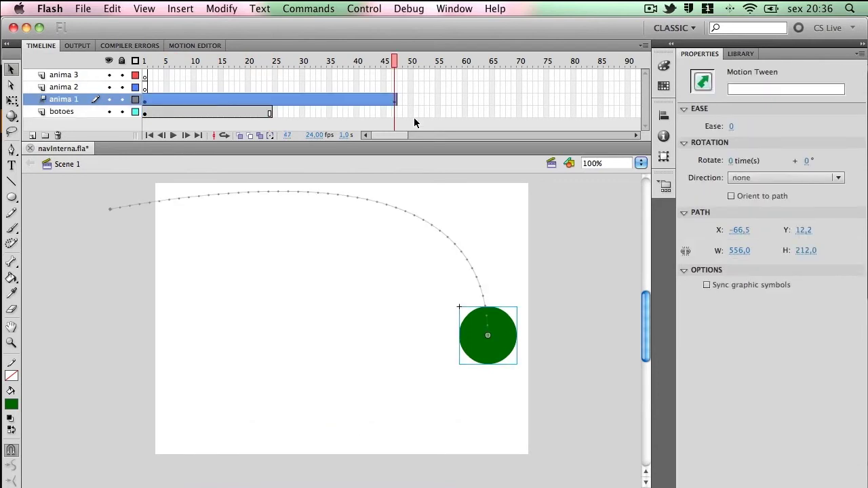
left_click(396, 112)
right_click(395, 112)
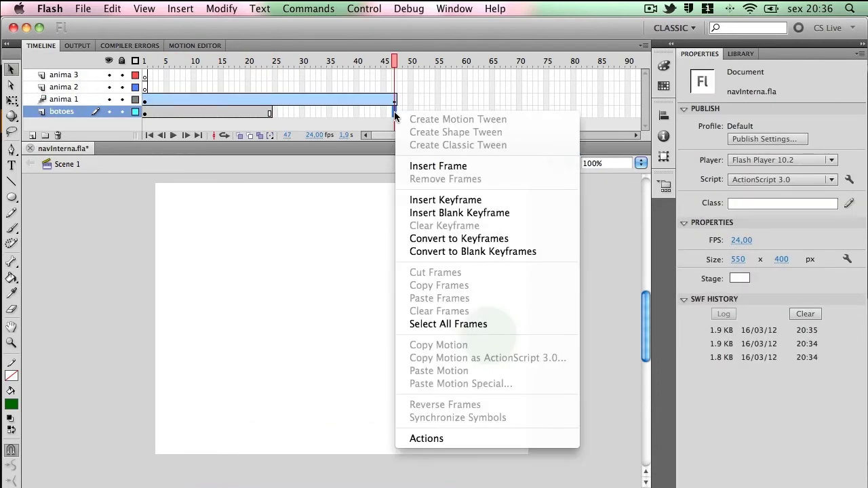
left_click(437, 166)
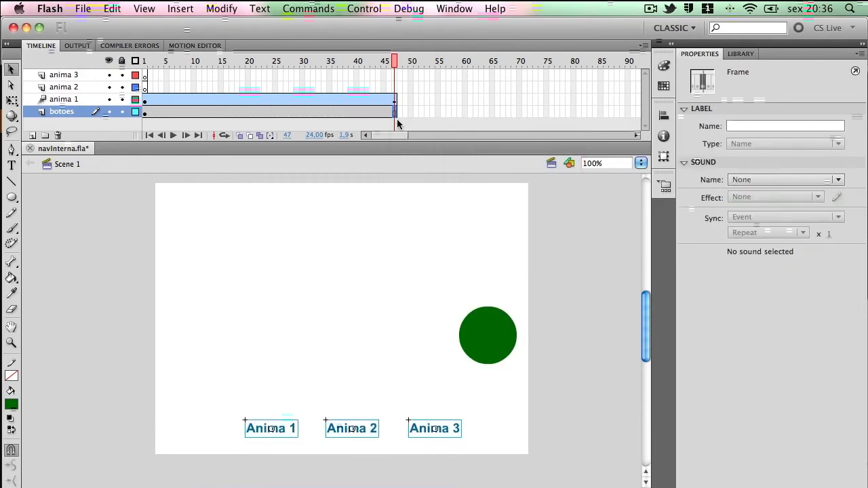
- Insert a keyframe at frame 48 on the anima 2 layer, just after the circle's animation ends
left_click(395, 89)
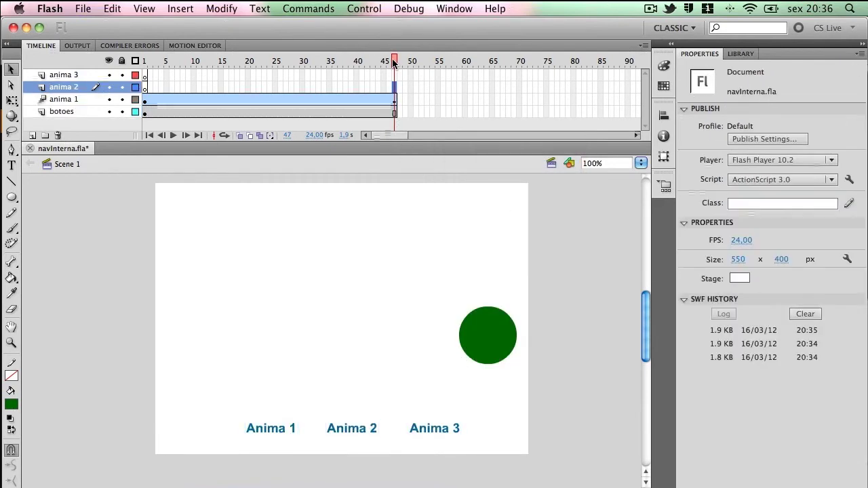
left_click_drag(330, 82, 384, 83)
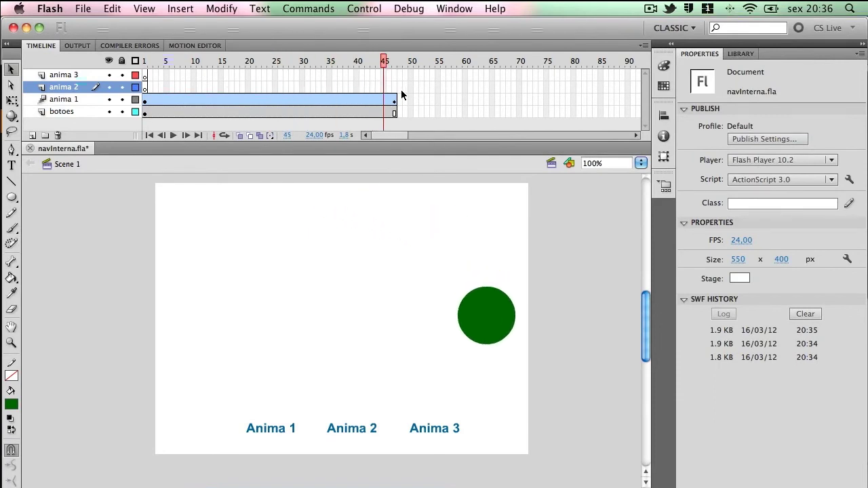
left_click(400, 88)
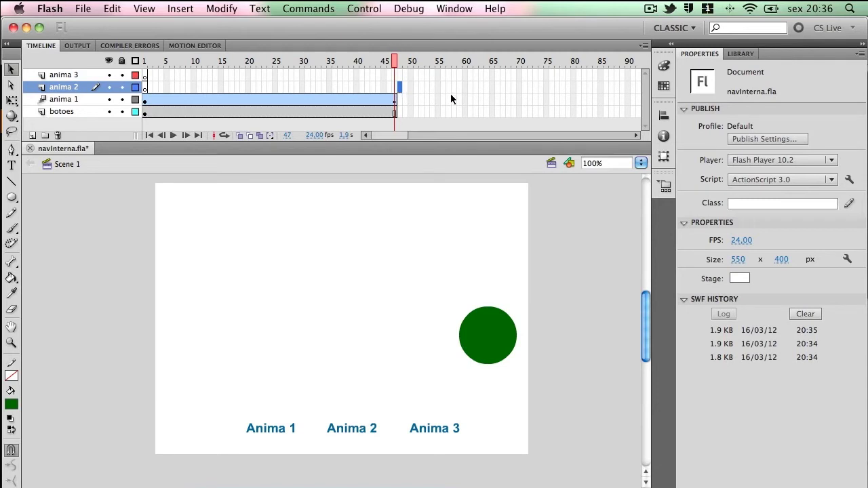
right_click(399, 90)
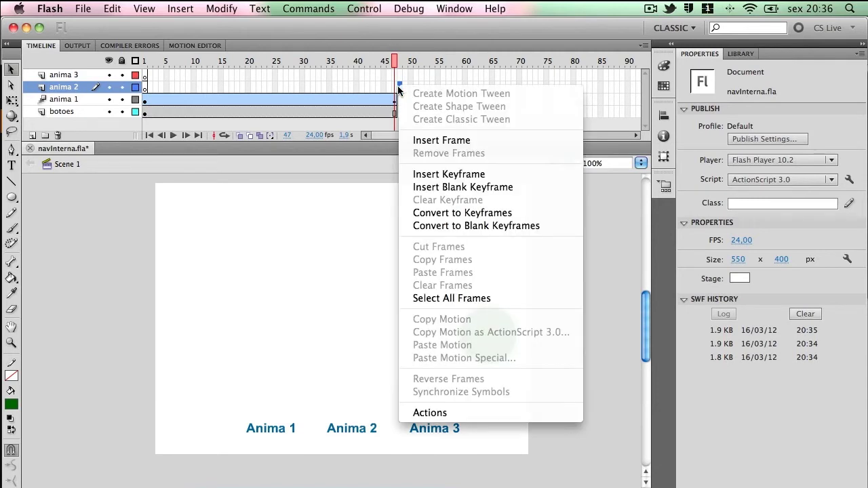
left_click(464, 175)
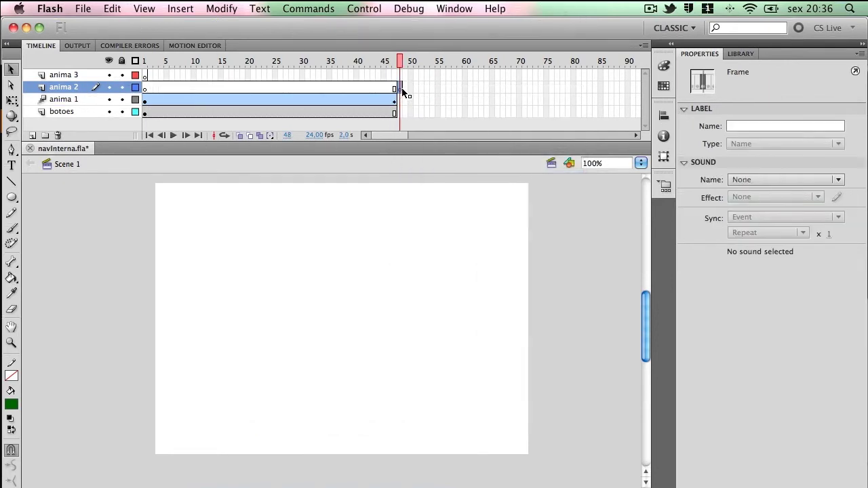
- Set the PolyStar tool to the star style with 5 sides and a star point size of 0.50
left_click(12, 196)
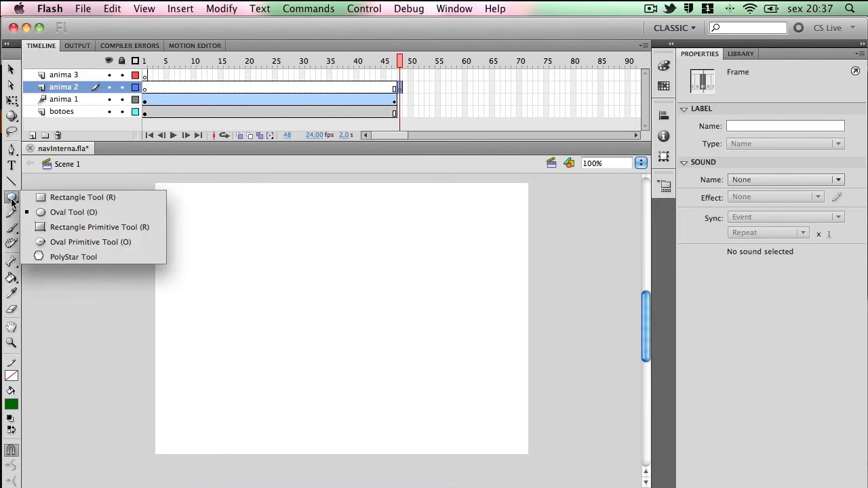
left_click(84, 255)
left_click(746, 252)
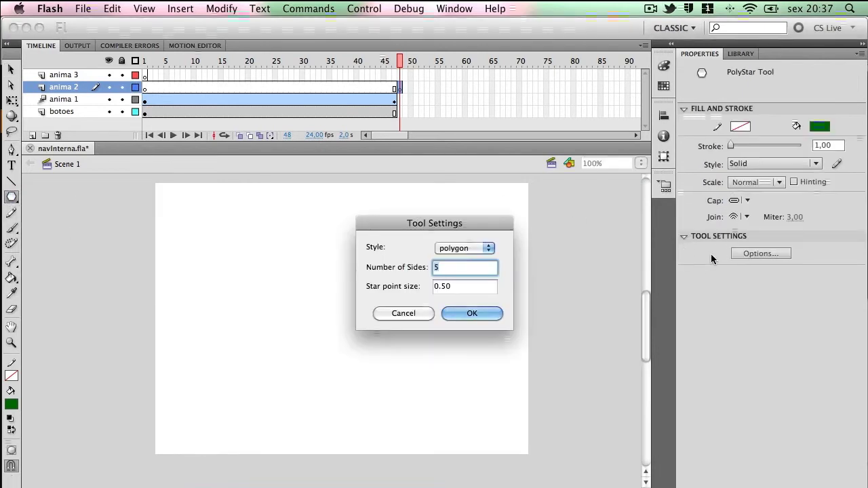
left_click(488, 249)
left_click(465, 262)
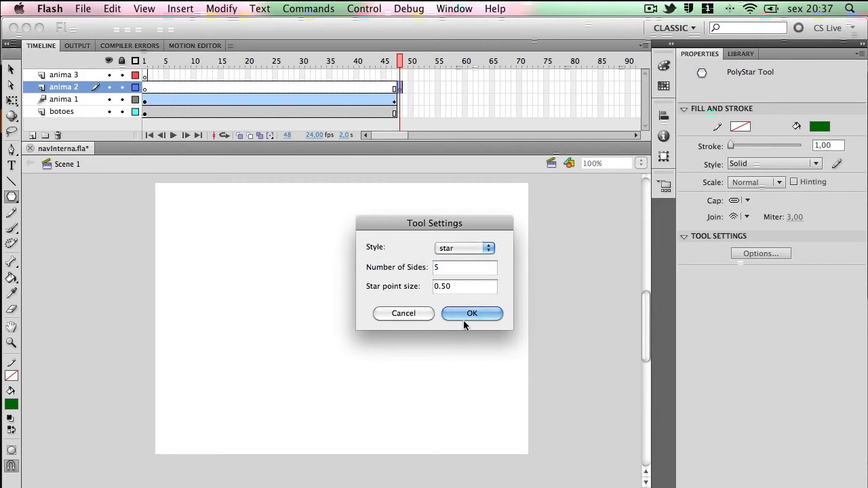
left_click(463, 316)
- Draw a dark green star about 188 by 191 px and place it outside the stage's upper-right corner, at about X 539, Y -112
left_click_drag(550, 198, 576, 217)
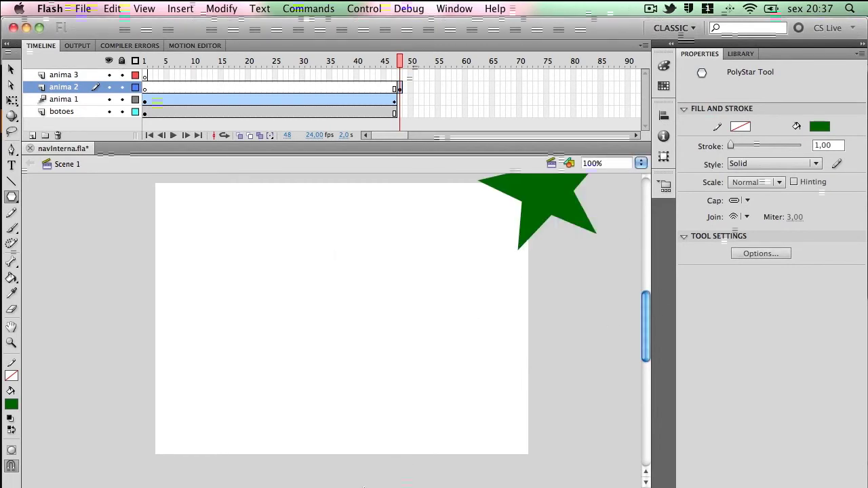
left_click(11, 69)
left_click_drag(415, 275, 380, 323)
left_click_drag(514, 247, 562, 235)
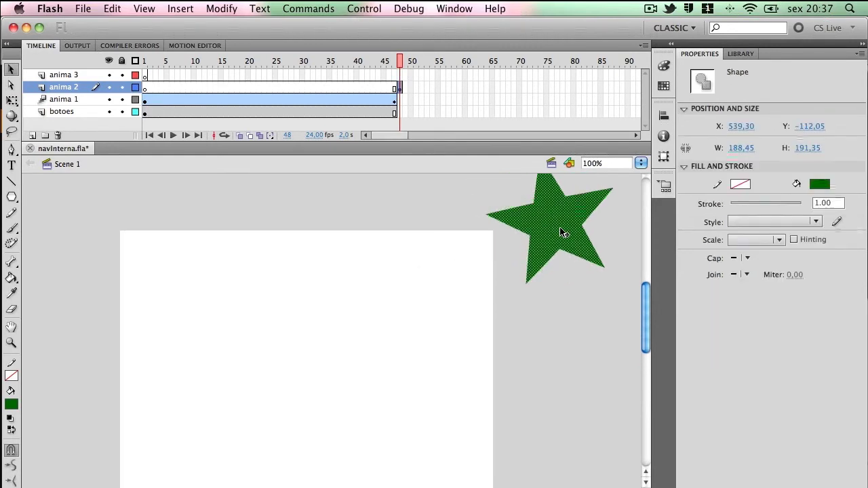
- Create a motion tween at frame 48 of the anima 2 layer, converting the star to a symbol
right_click(400, 88)
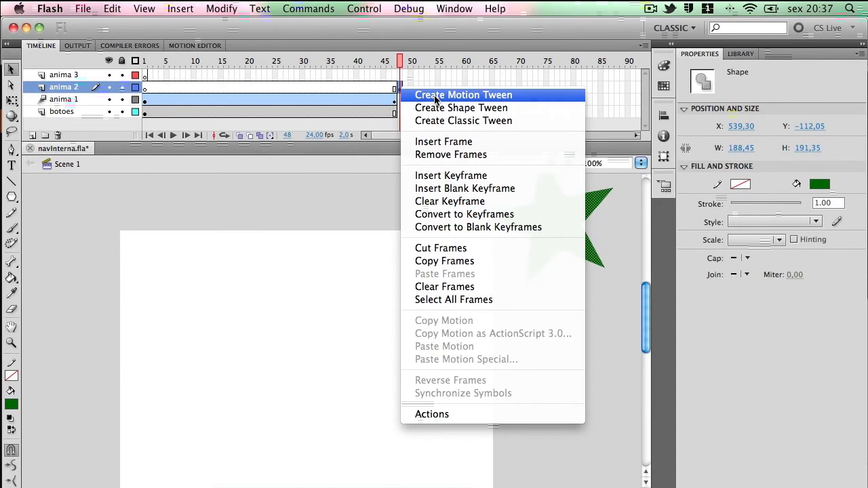
left_click(436, 99)
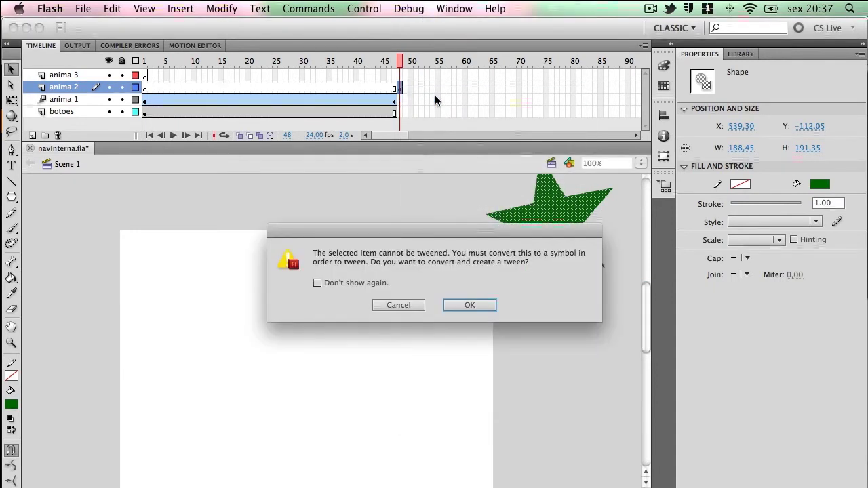
left_click(485, 304)
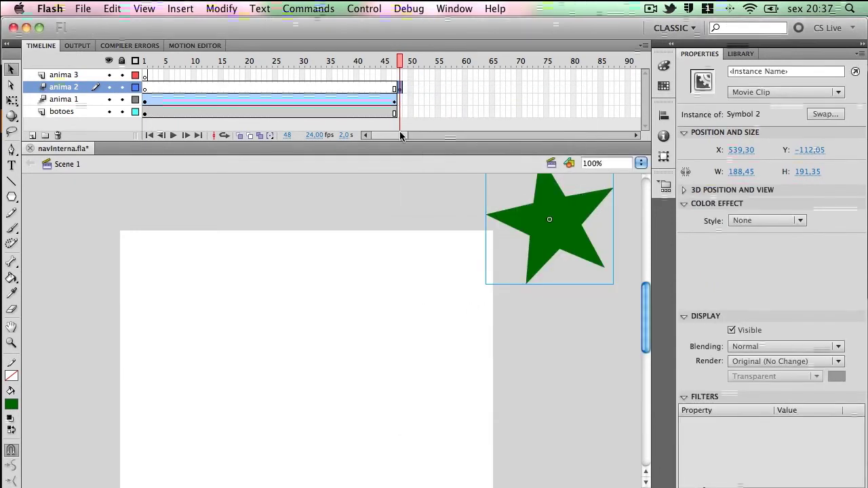
- Extend the star's motion tween on the anima 2 layer to frame 105 with an inserted frame
left_click_drag(379, 137, 388, 137)
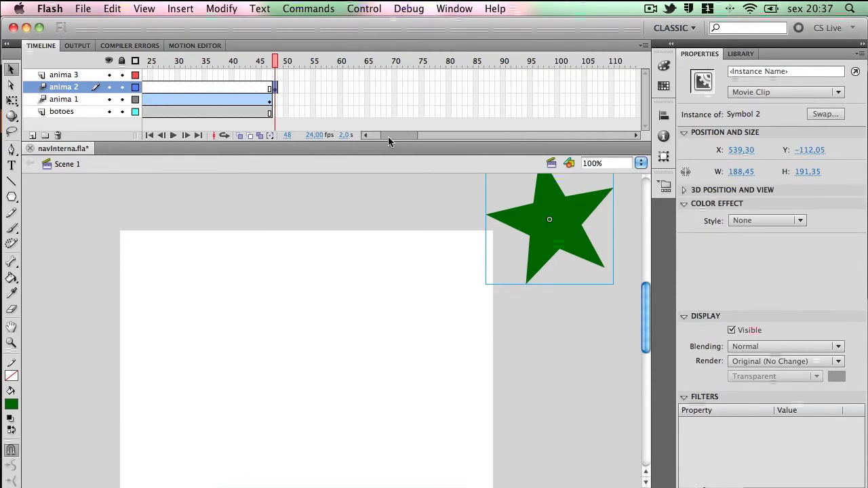
left_click(556, 89)
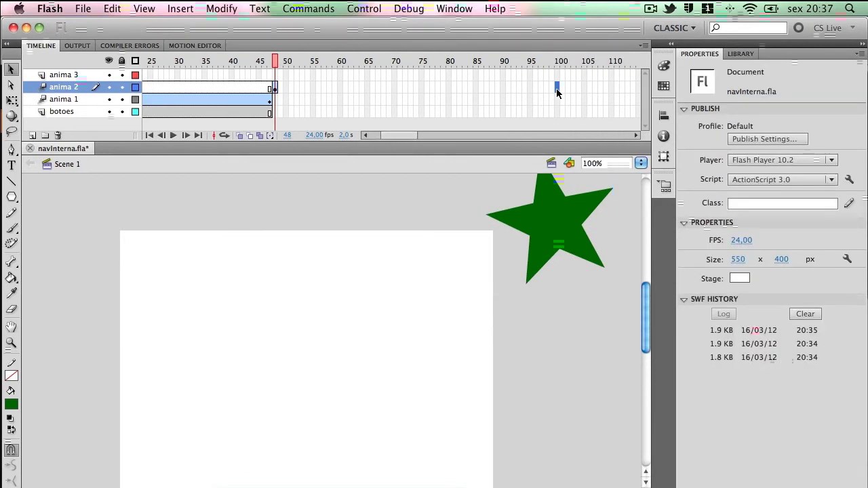
left_click(274, 86)
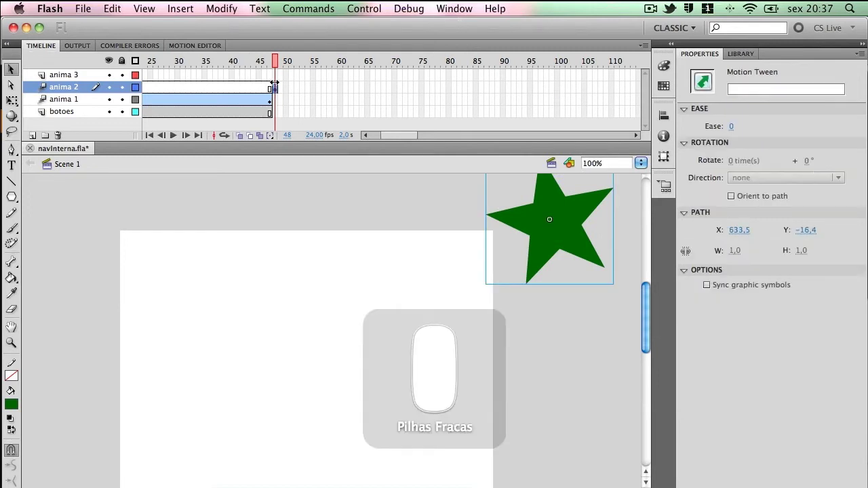
left_click(581, 95)
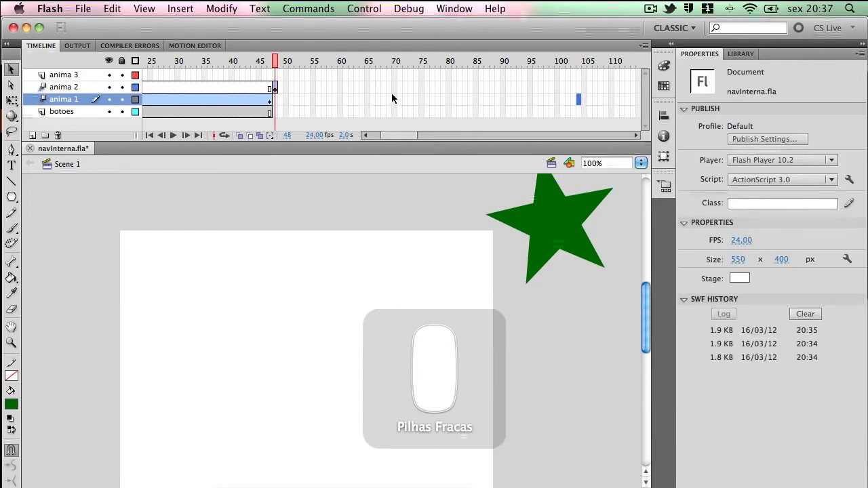
left_click(584, 88)
right_click(587, 90)
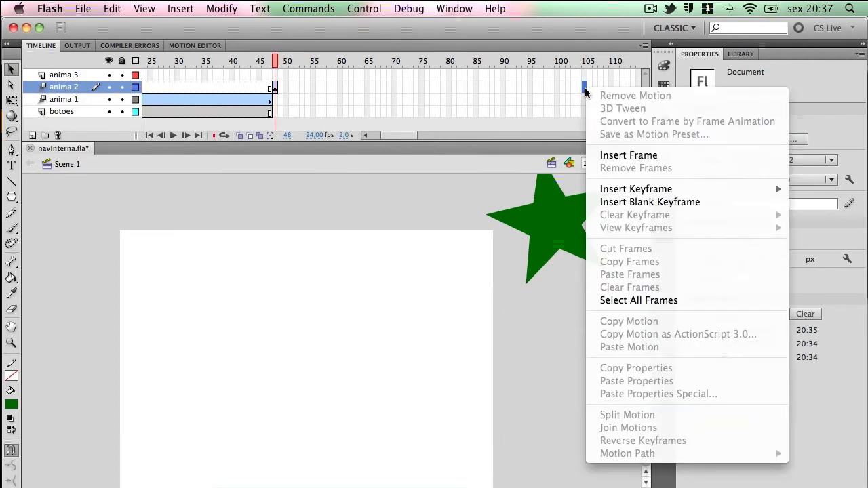
left_click(624, 156)
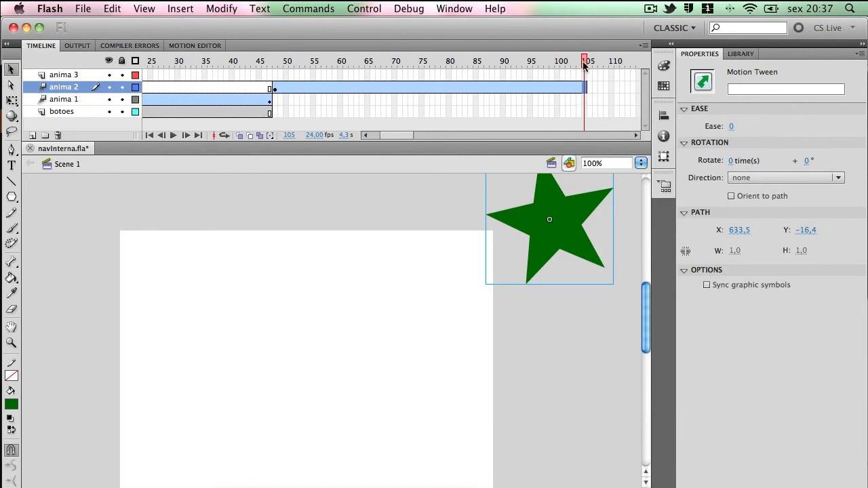
- At frame 105, move the star to about X -12, Y 121 at the stage's left edge and bend its motion path into a downward arc
left_click_drag(570, 222, 195, 380)
left_click_drag(387, 290, 424, 341)
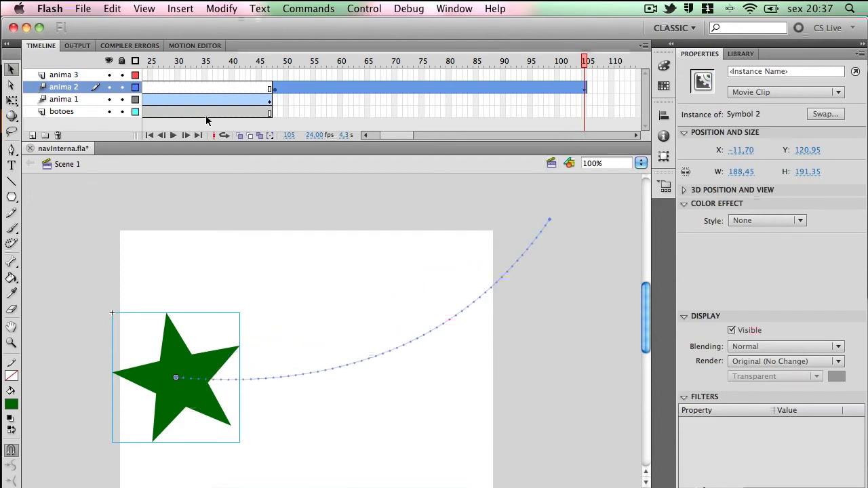
- Extend the botoes layer to frame 105 with an inserted frame and scrub through the star's animation
right_click(586, 117)
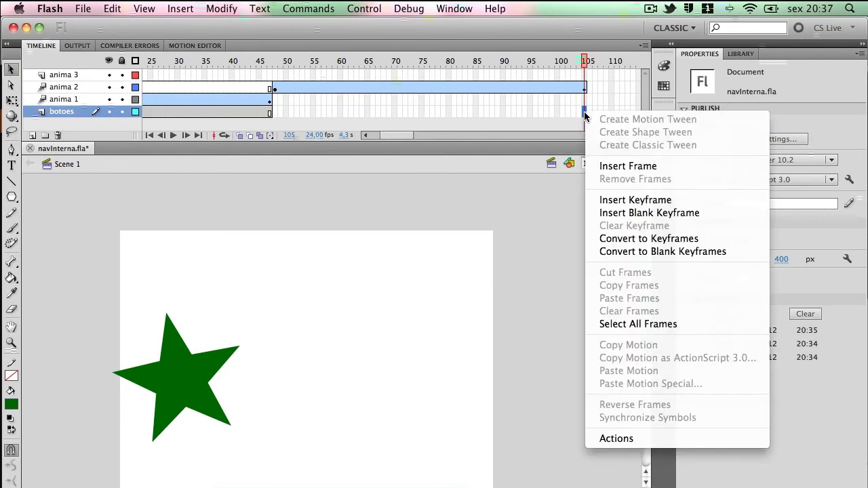
left_click(618, 167)
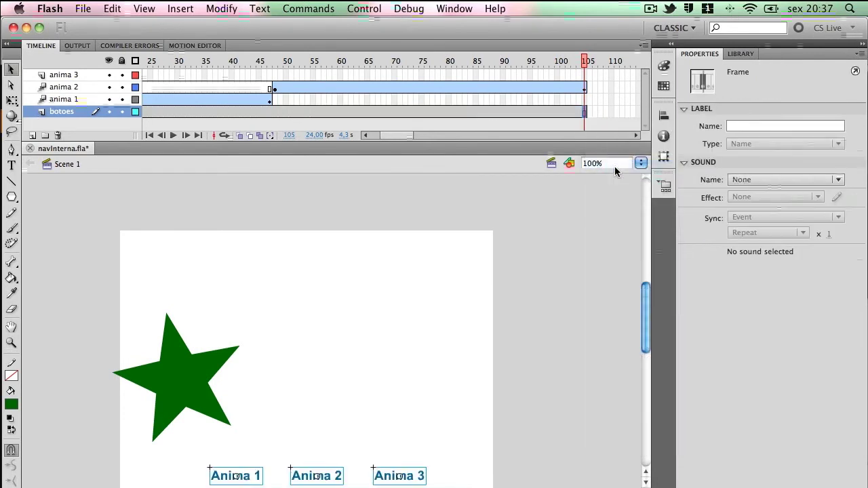
left_click_drag(585, 61, 613, 78)
left_click(536, 87)
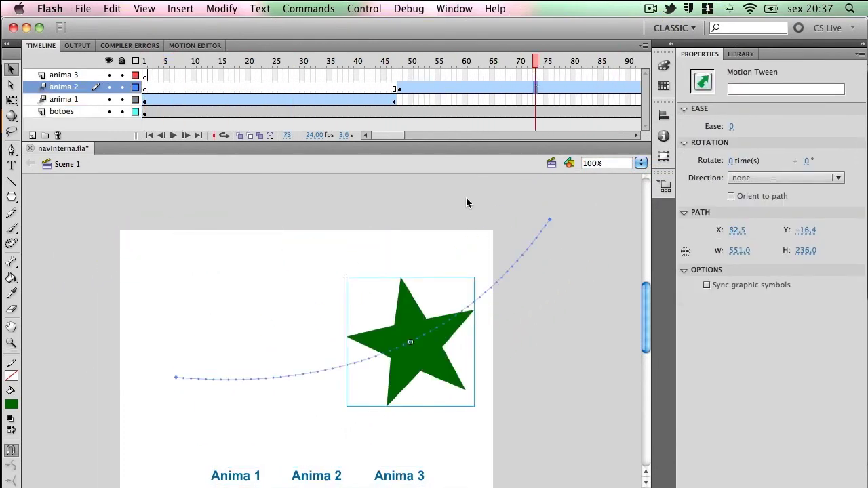
- Insert a keyframe at frame 106 on the anima 3 layer, just after the star's animation ends
left_click_drag(369, 134, 396, 134)
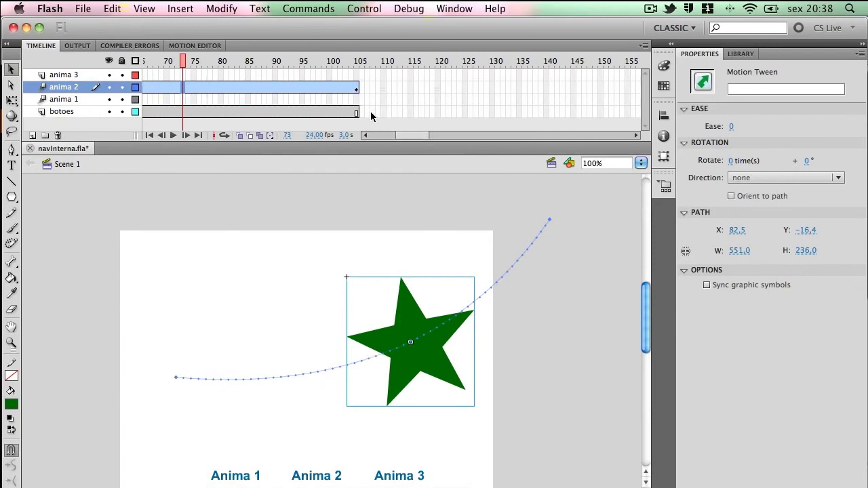
left_click(362, 75)
right_click(362, 76)
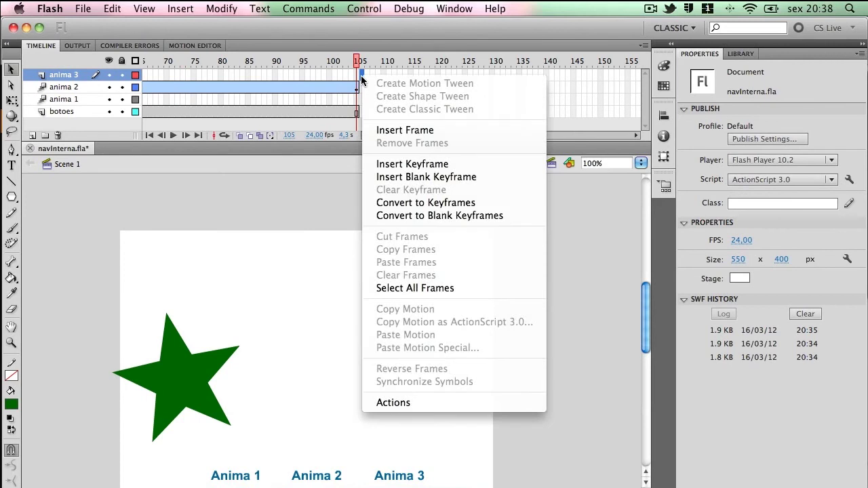
left_click(429, 165)
- Draw a dark green rectangle about 437 by 40 px without stroke above the stage on the anima 3 layer
left_click(16, 197)
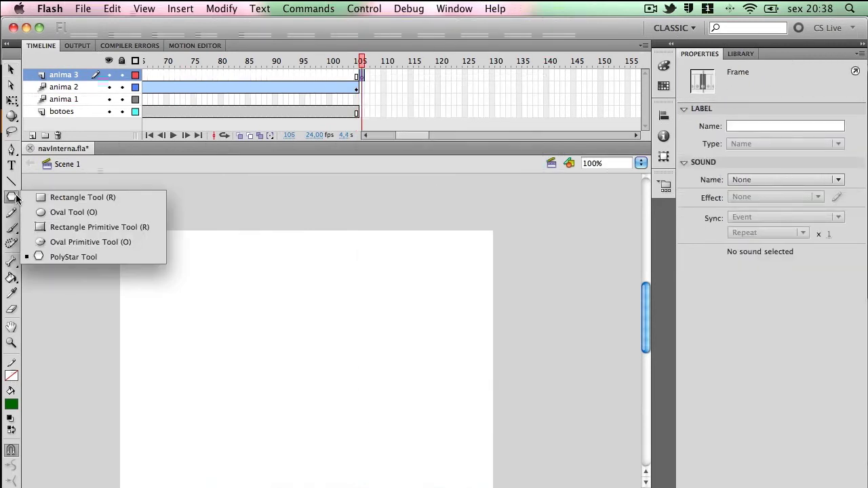
left_click(46, 197)
left_click_drag(101, 182, 398, 209)
key("v")
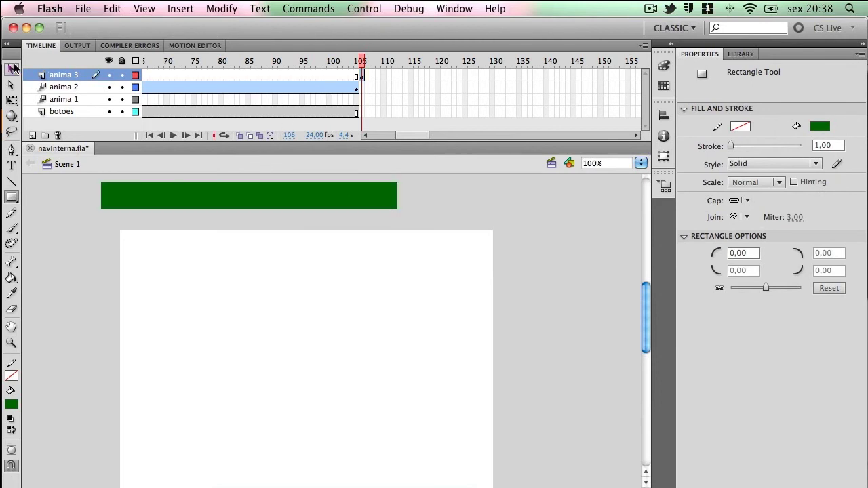
- Create a motion tween at frame 106 of the anima 3 layer, converting the rectangle to a symbol
left_click(363, 77)
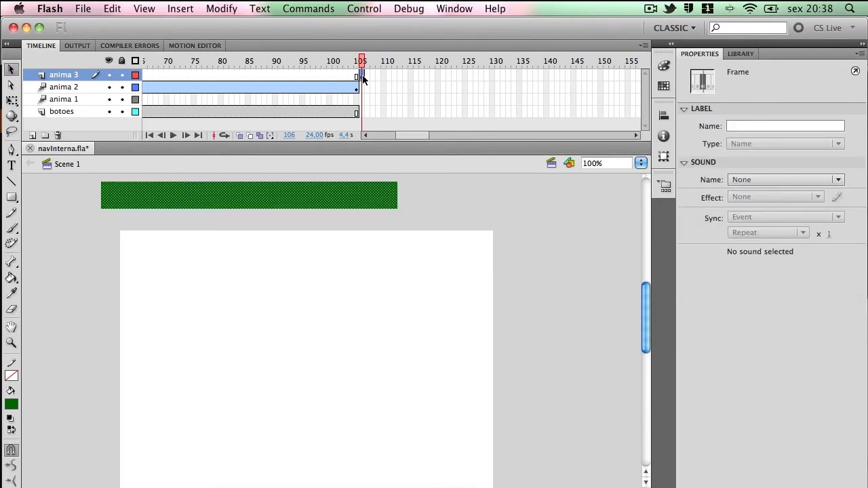
right_click(363, 77)
left_click(399, 83)
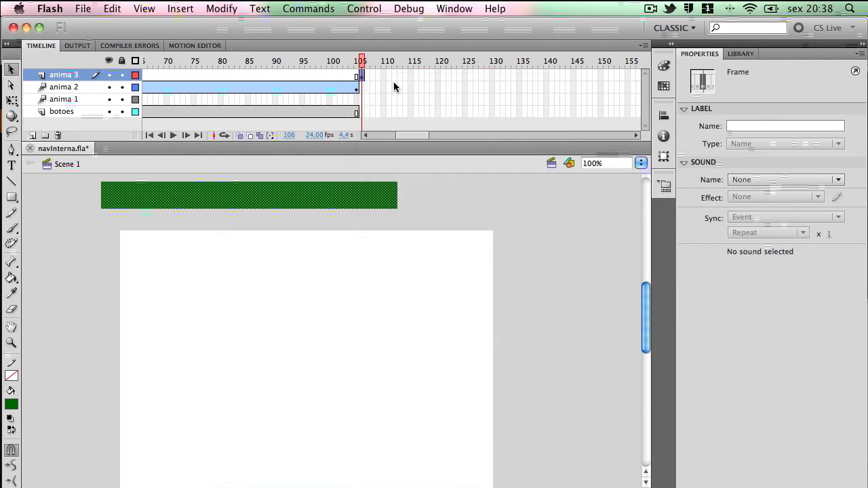
left_click(460, 303)
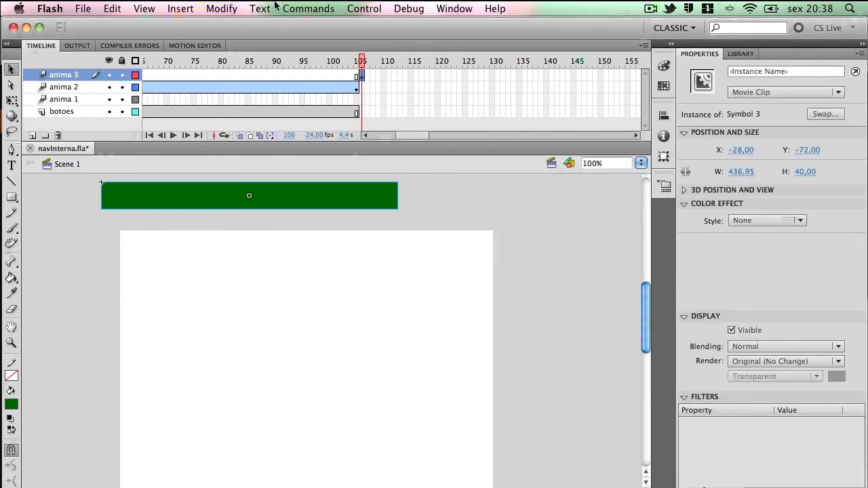
- Extend the rectangle's motion tween on the anima 3 layer to frame 157 and move the rectangle there to X 100,95, Y 245
left_click_drag(406, 133, 419, 132)
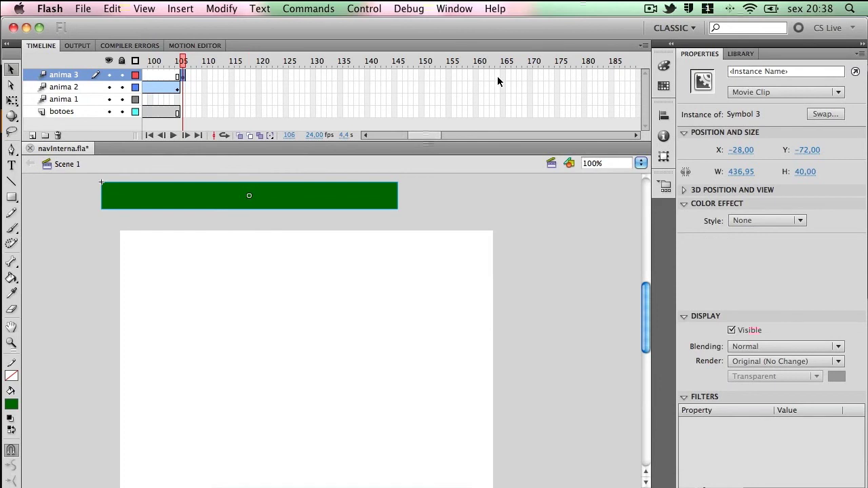
left_click(476, 76)
right_click(459, 78)
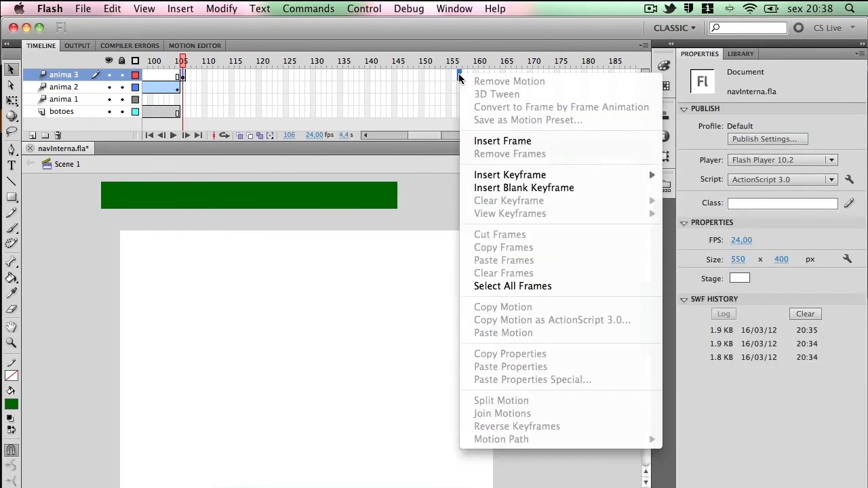
left_click(506, 142)
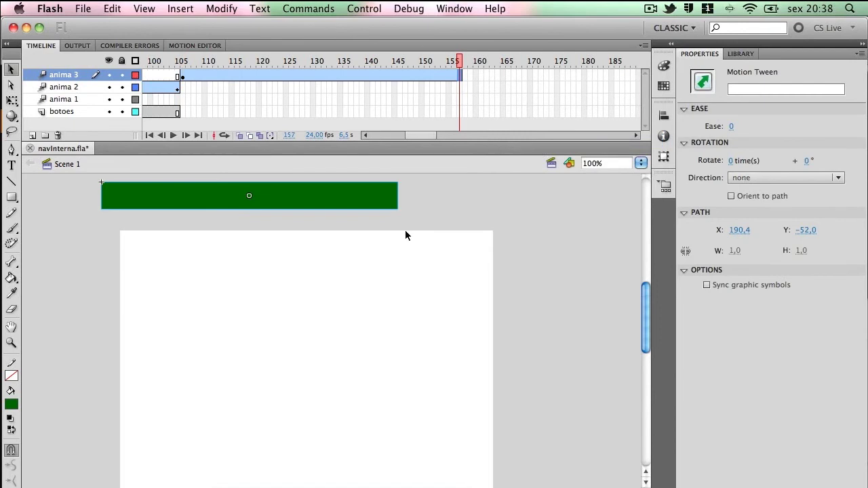
left_click_drag(276, 207, 364, 417)
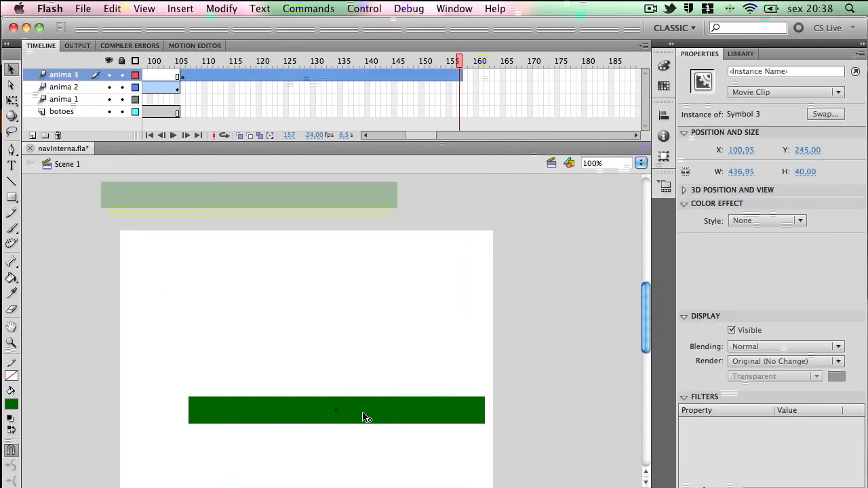
- Extend the botoes layer to frame 157 with an inserted frame so the buttons last through the rectangle's animation
left_click(459, 111)
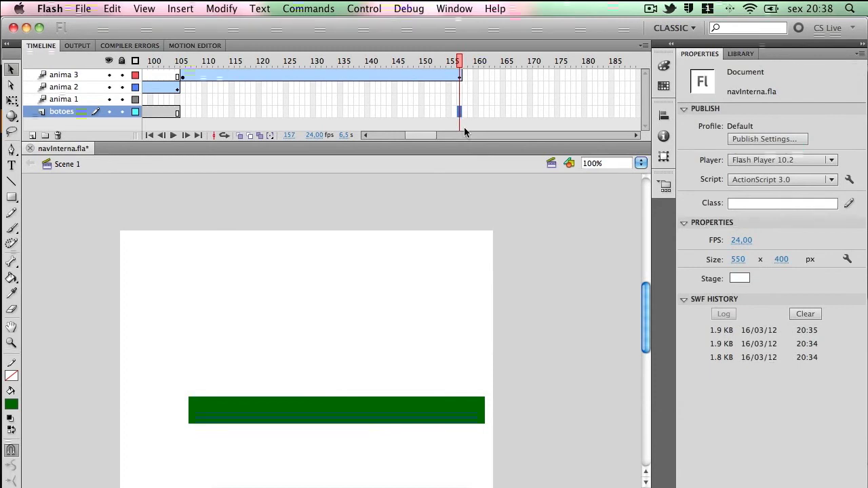
right_click(459, 113)
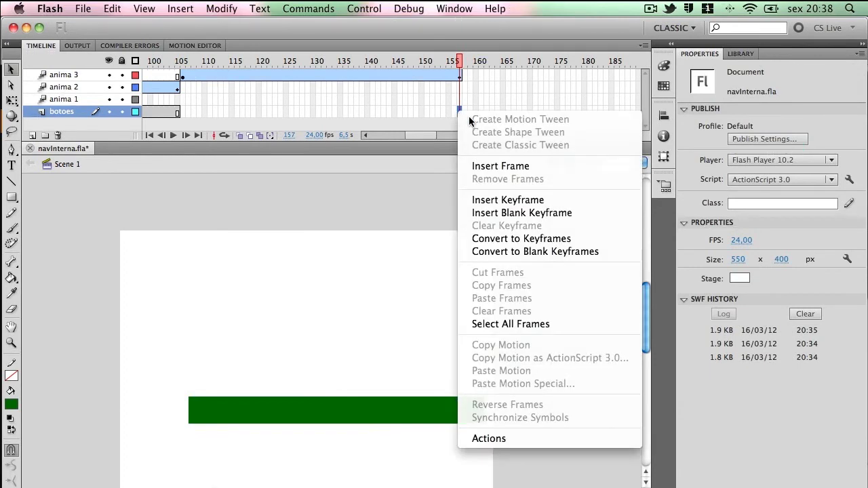
left_click(510, 166)
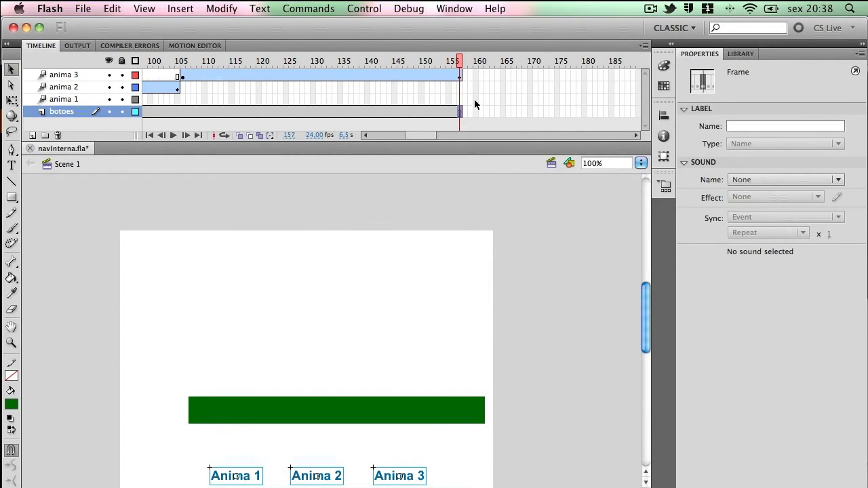
- Bend the rectangle's motion path on the anima 3 layer into a rightward curve and scrub through its motion to the end
left_click(398, 77)
left_click_drag(297, 311, 441, 309)
left_click_drag(414, 62, 459, 63)
- Test the movie to watch the animations play in sequence with the buttons, and close the preview
left_click(149, 80)
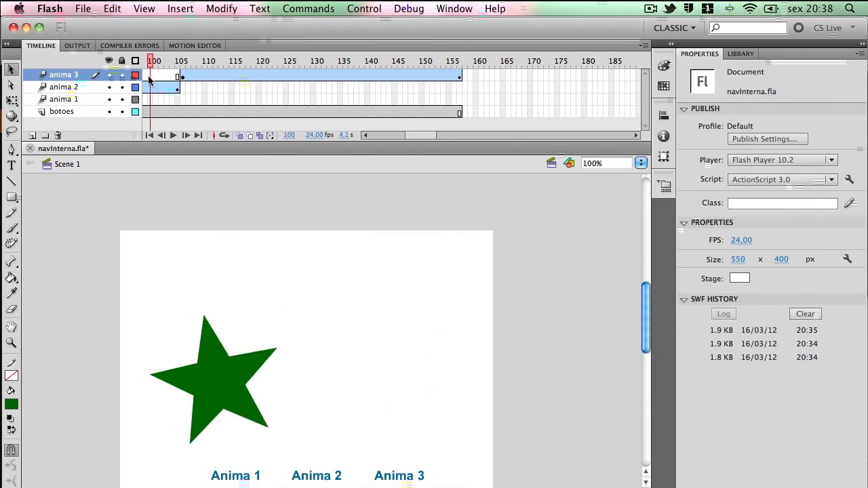
left_click(292, 81)
key("super+Return")
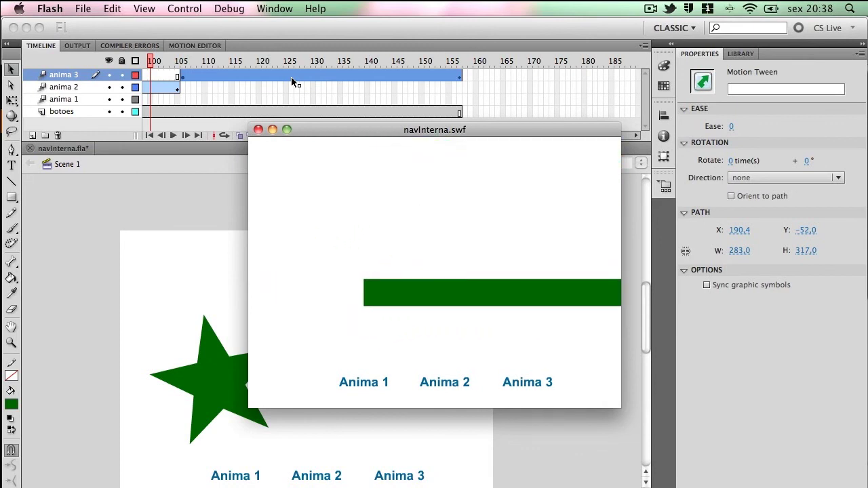
left_click(257, 129)
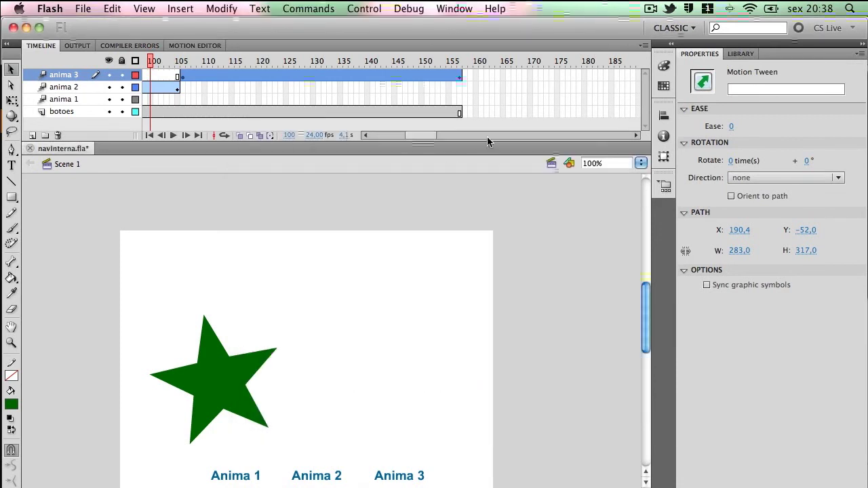
- Make the timeline taller and scrub from frame 1 through the anima 1 animation into the star's animation at frame 53
left_click_drag(486, 139, 485, 152)
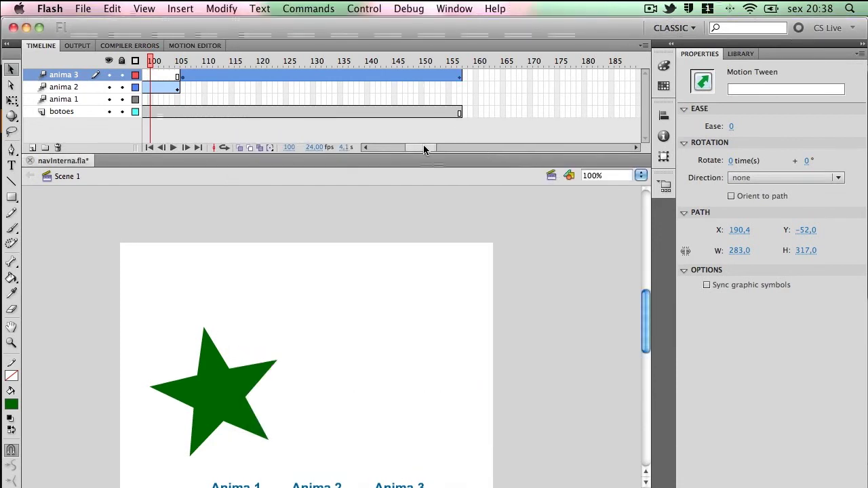
left_click_drag(424, 149, 357, 149)
left_click(151, 100)
left_click(145, 61)
left_click_drag(145, 61, 426, 78)
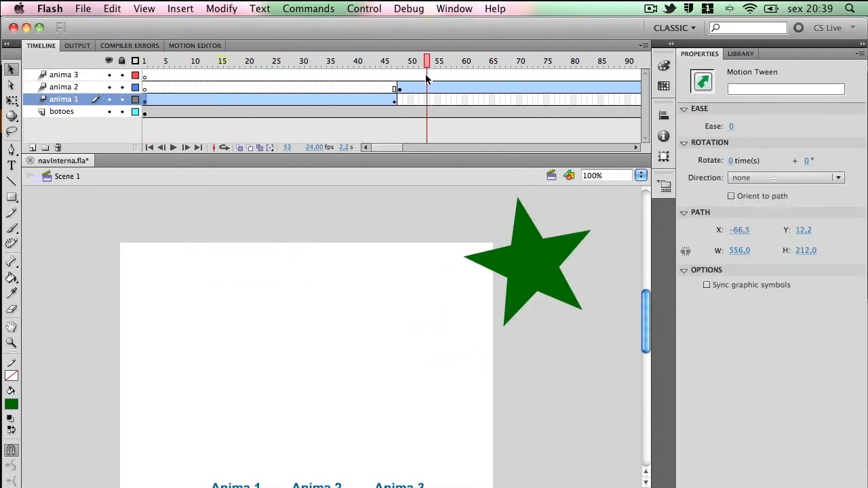